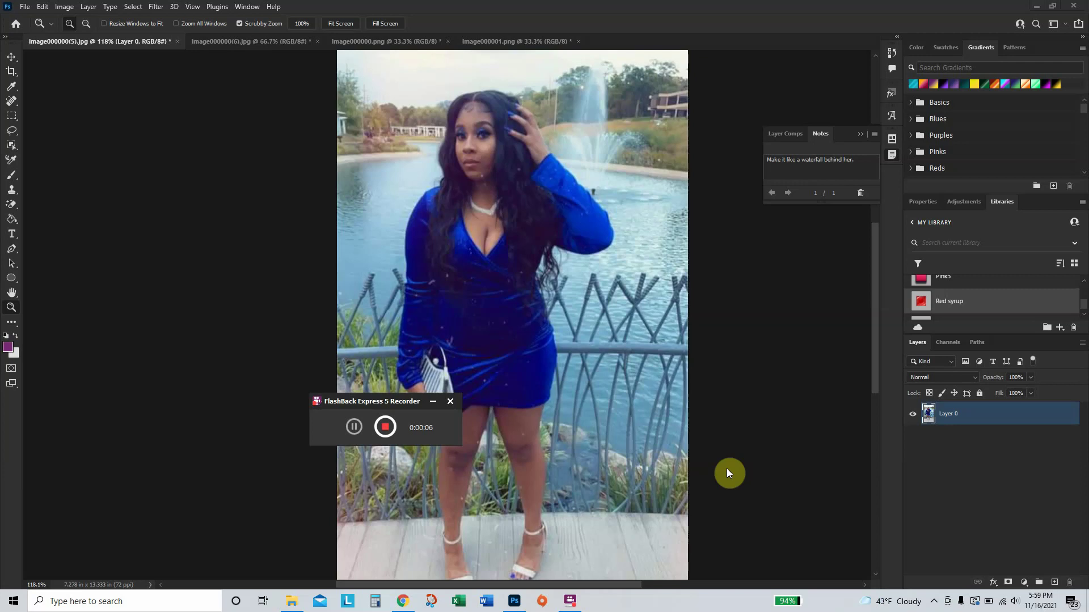
# Step: Hide the FlashBack recorder window and show the photo layer's Properties panel
pyautogui.click(431, 404)
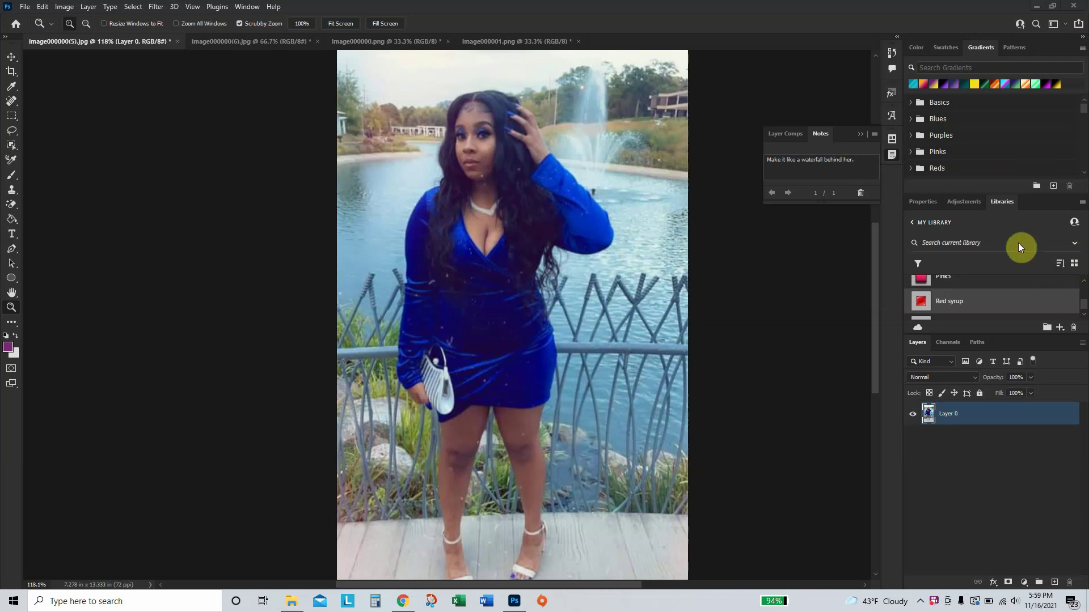
pyautogui.click(923, 203)
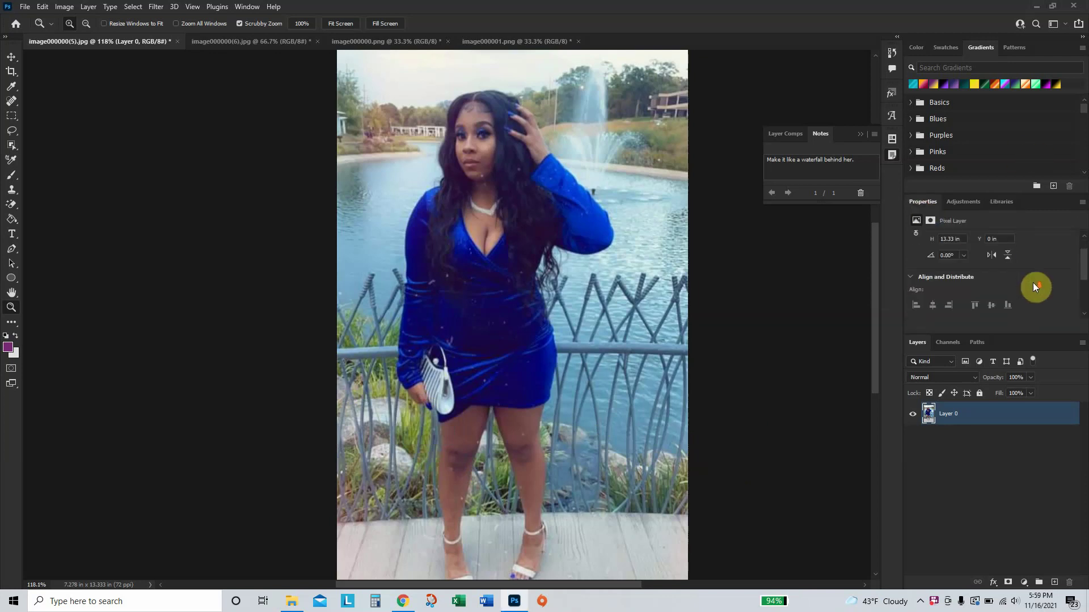
pyautogui.scroll(-3, 1032, 282)
# Step: Apply the Remove Background quick action to isolate the woman in the blue dress
pyautogui.click(1001, 274)
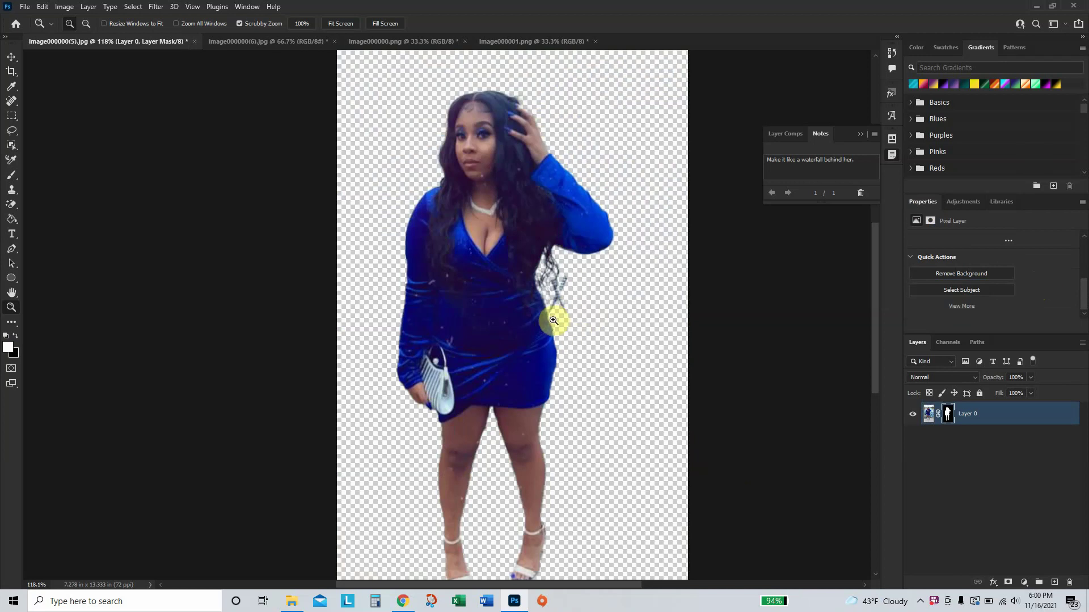
# Step: Erase the stray background specks beside her hair with the Eraser Tool, then return to Move
pyautogui.click(11, 204)
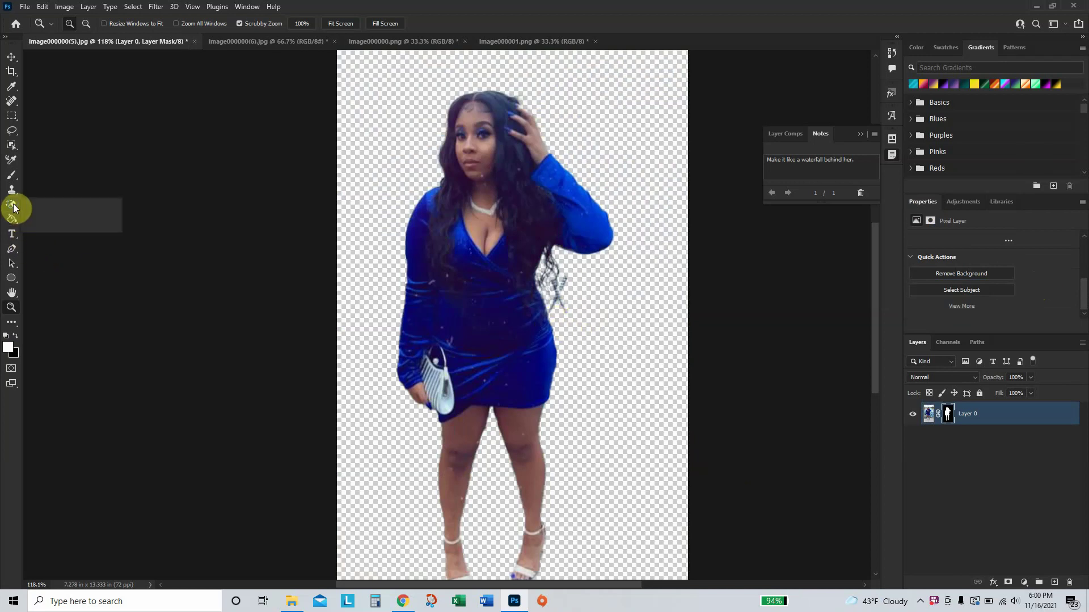
pyautogui.click(61, 205)
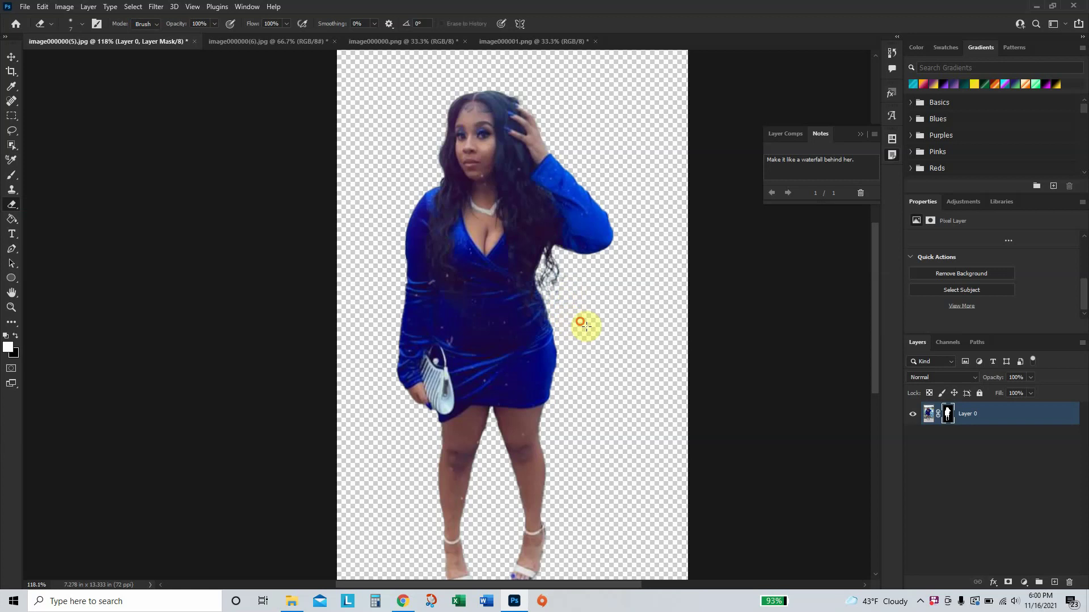
pyautogui.click(7, 60)
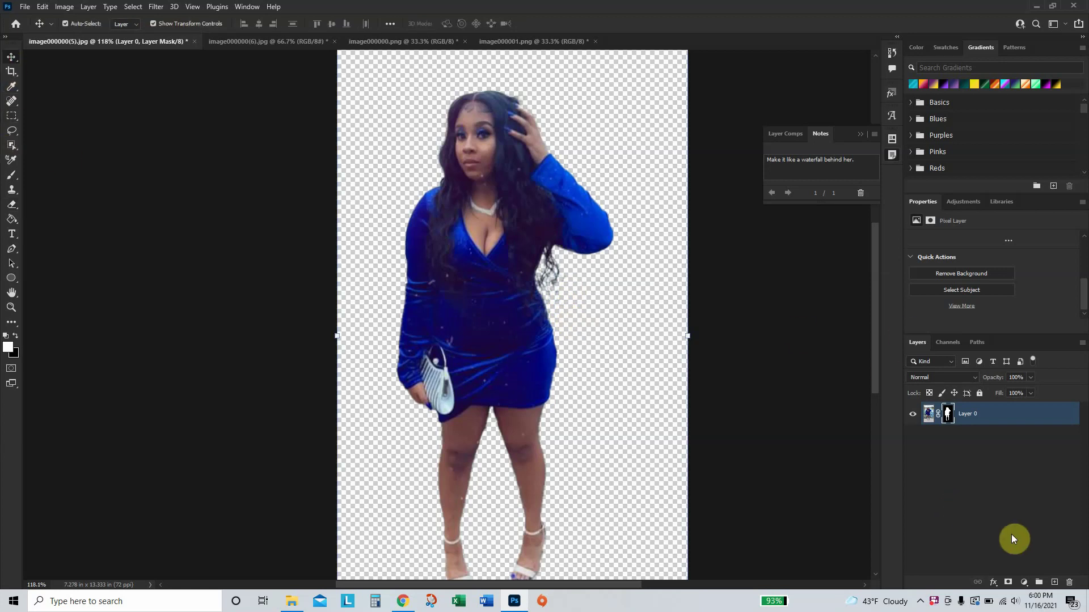
# Step: Duplicate Layer 0 twice and hide Layer 0 and Layer 0 copy, leaving copy 2 visible
pyautogui.hotkey('ctrl', 'j')
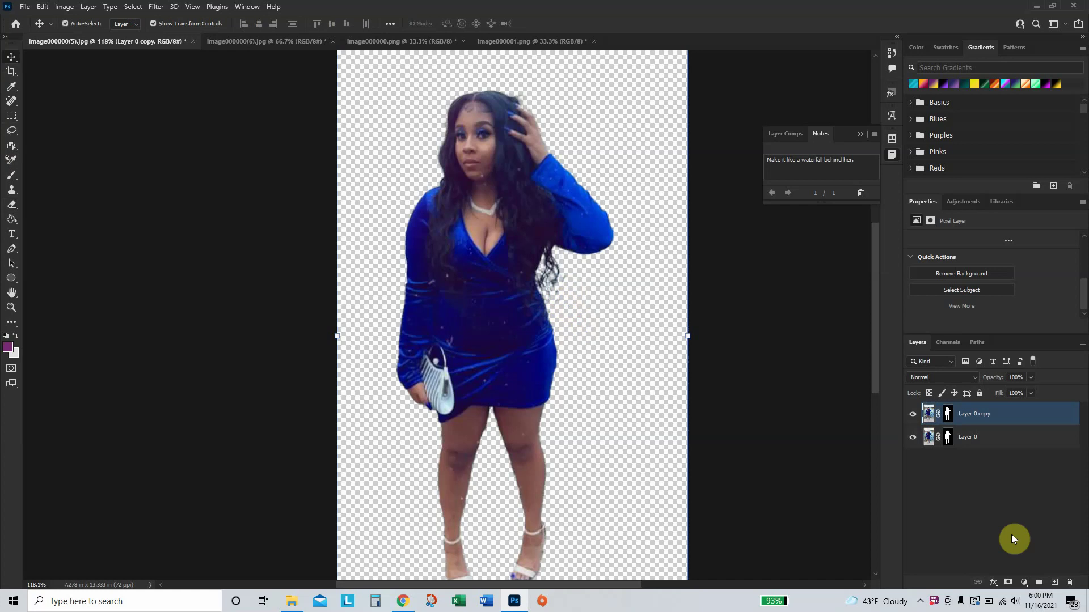
pyautogui.click(914, 438)
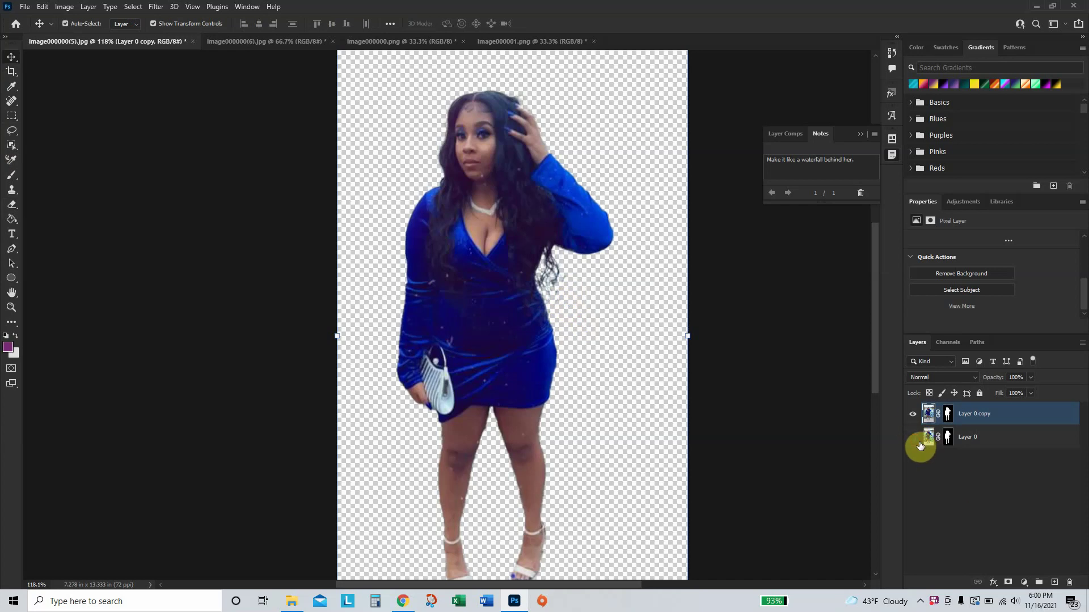
pyautogui.click(914, 438)
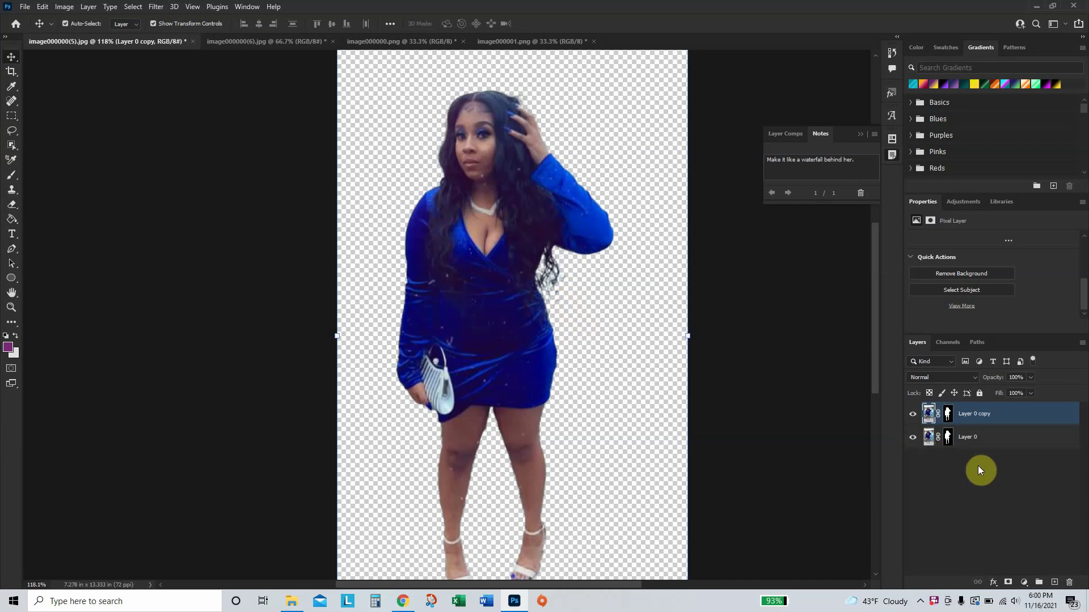
pyautogui.hotkey('ctrl', 'j')
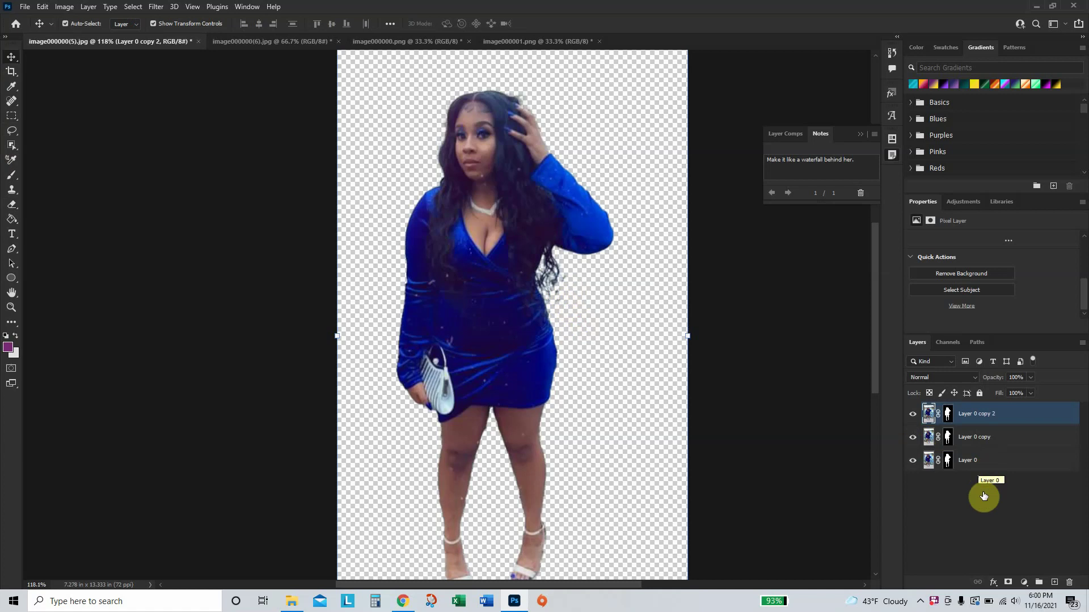
pyautogui.click(914, 461)
pyautogui.click(915, 438)
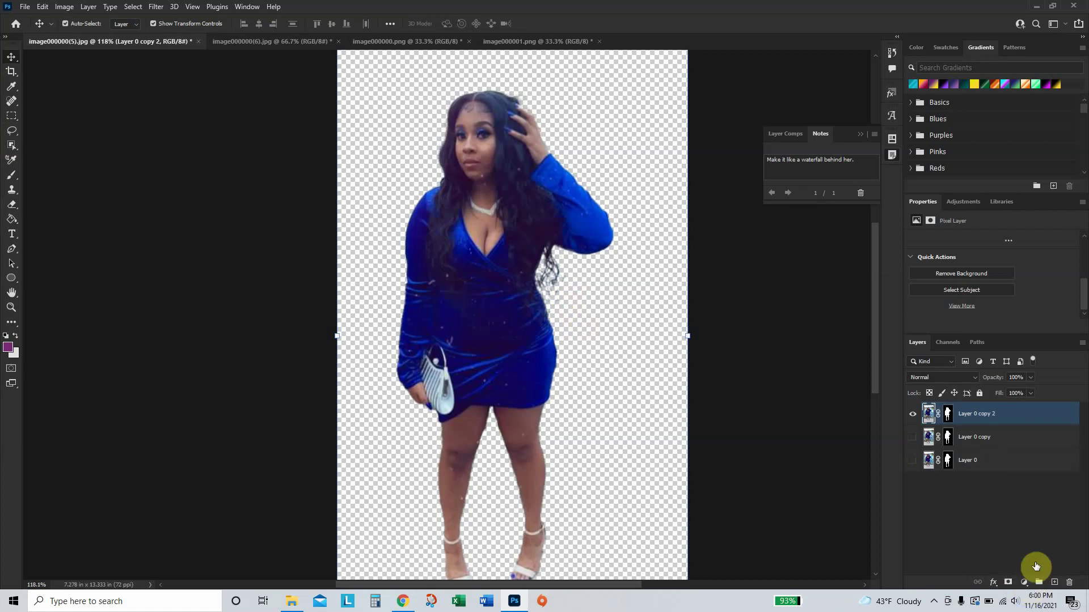
# Step: Add a Brightness/Contrast adjustment layer with brightness 45 and contrast -27
pyautogui.click(1024, 582)
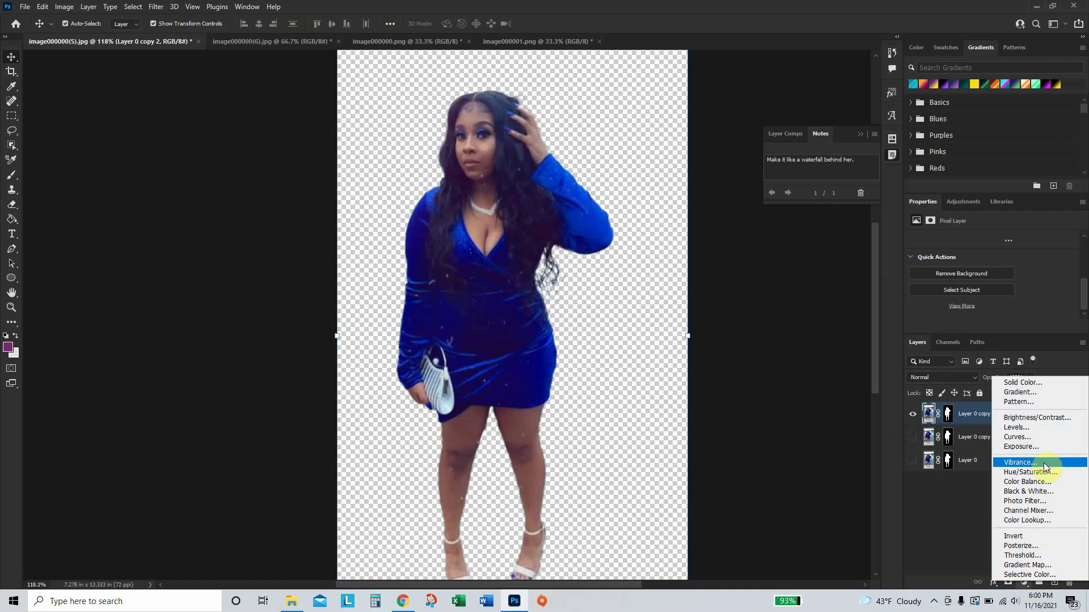
pyautogui.click(1049, 419)
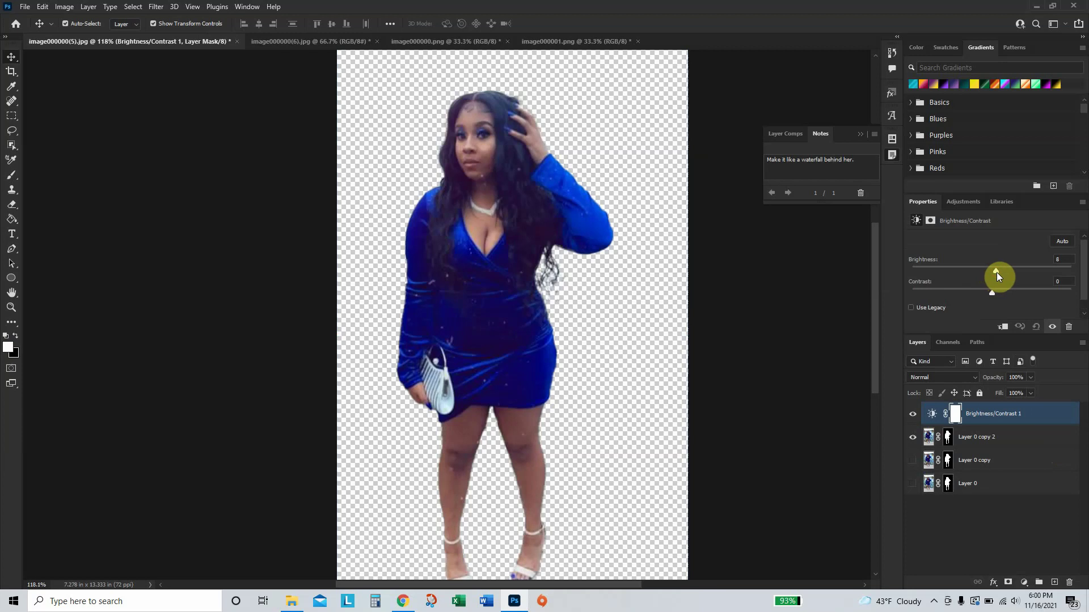
pyautogui.moveTo(998, 275); pyautogui.dragTo(1073, 281)
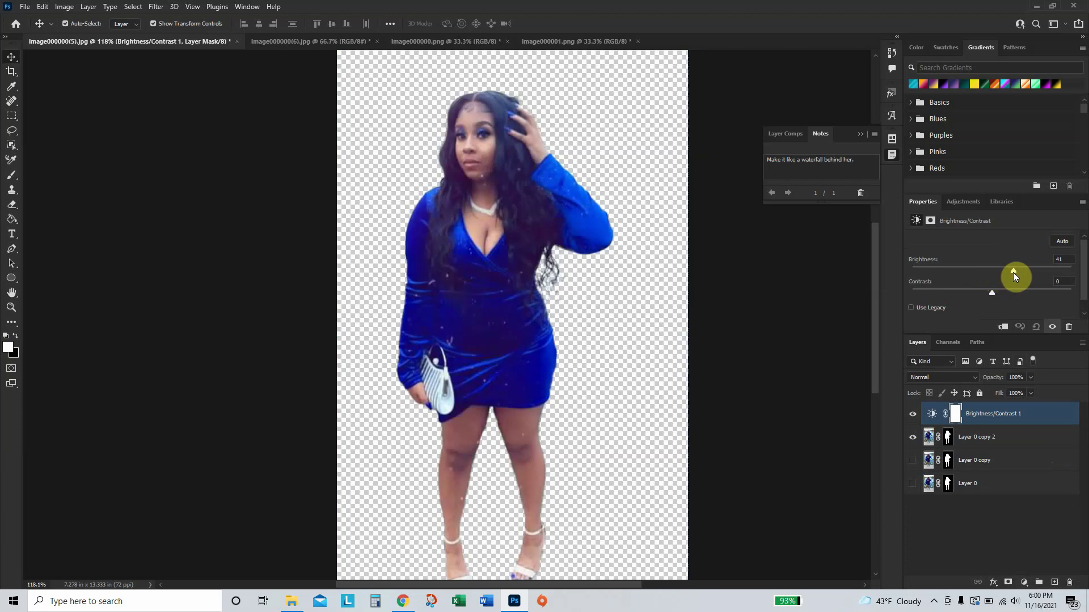
pyautogui.click(993, 294)
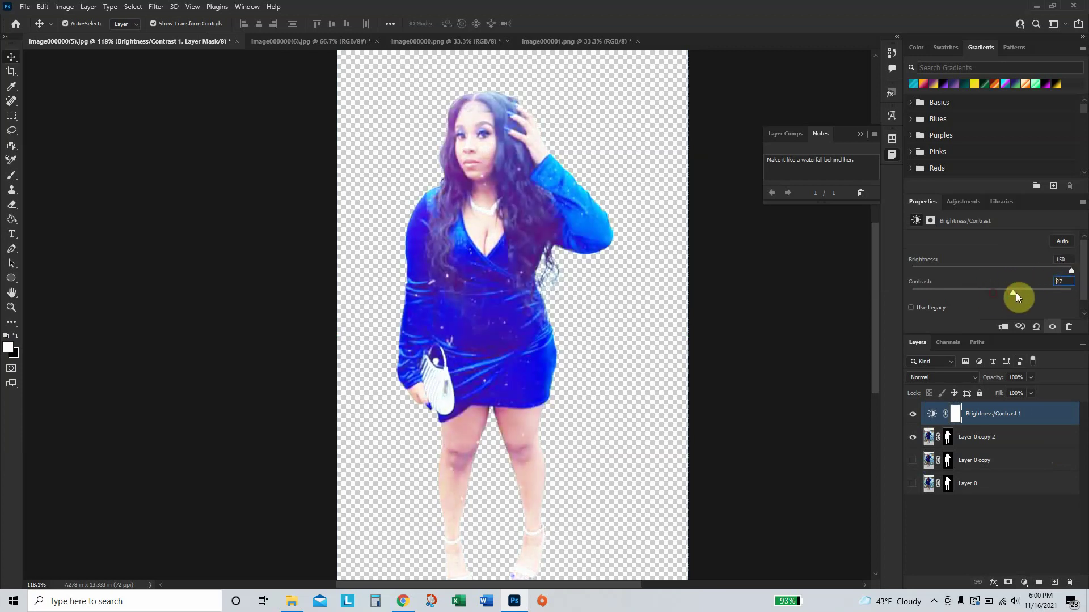
pyautogui.moveTo(1053, 293); pyautogui.dragTo(984, 297)
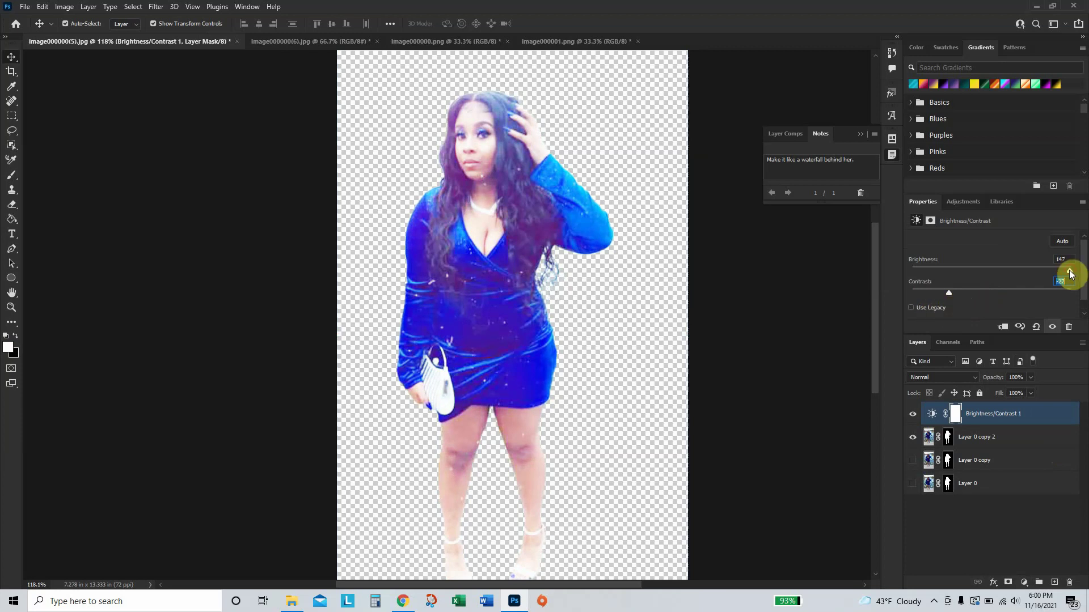
pyautogui.moveTo(1070, 271); pyautogui.dragTo(1024, 277)
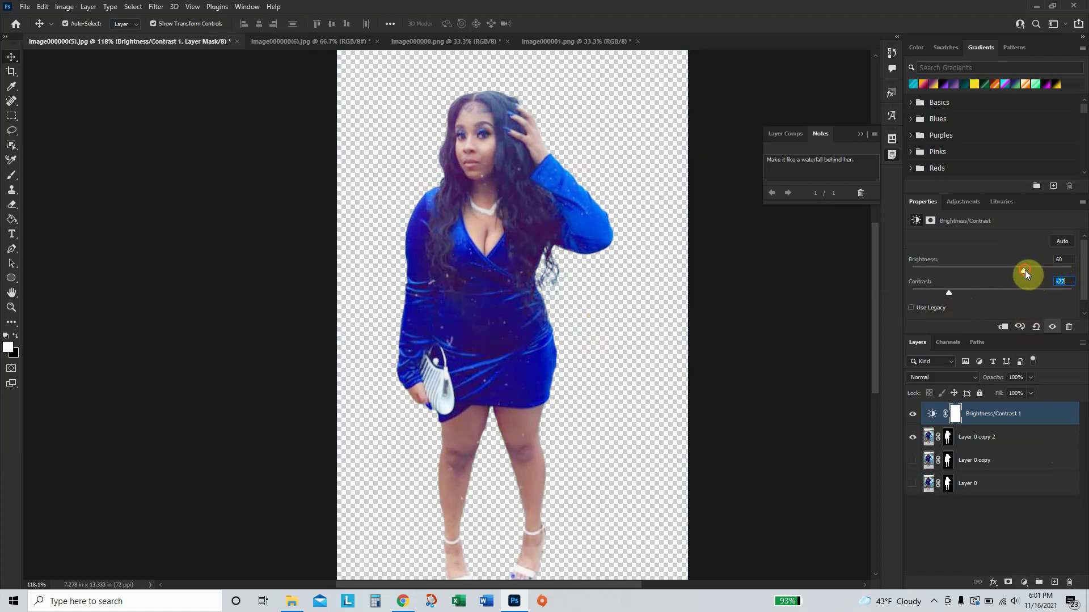
pyautogui.moveTo(1025, 270)
pyautogui.mouseDown()
pyautogui.moveTo(993, 274)
pyautogui.moveTo(1040, 275)
pyautogui.moveTo(1016, 283)
pyautogui.mouseUp()
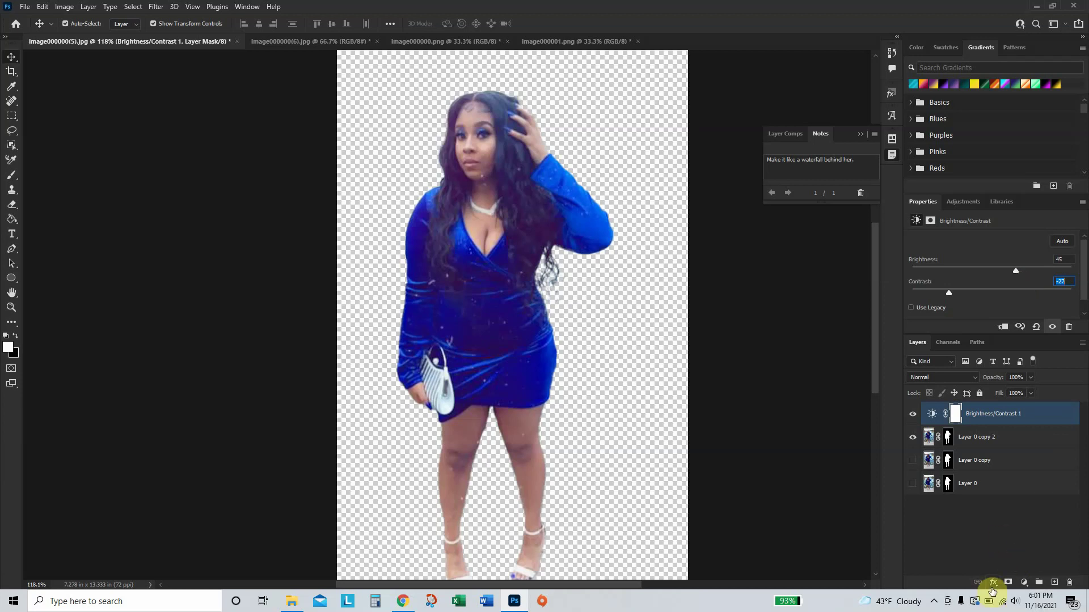
# Step: Add an Outer Glow layer style to Layer 0 copy 2
pyautogui.click(951, 443)
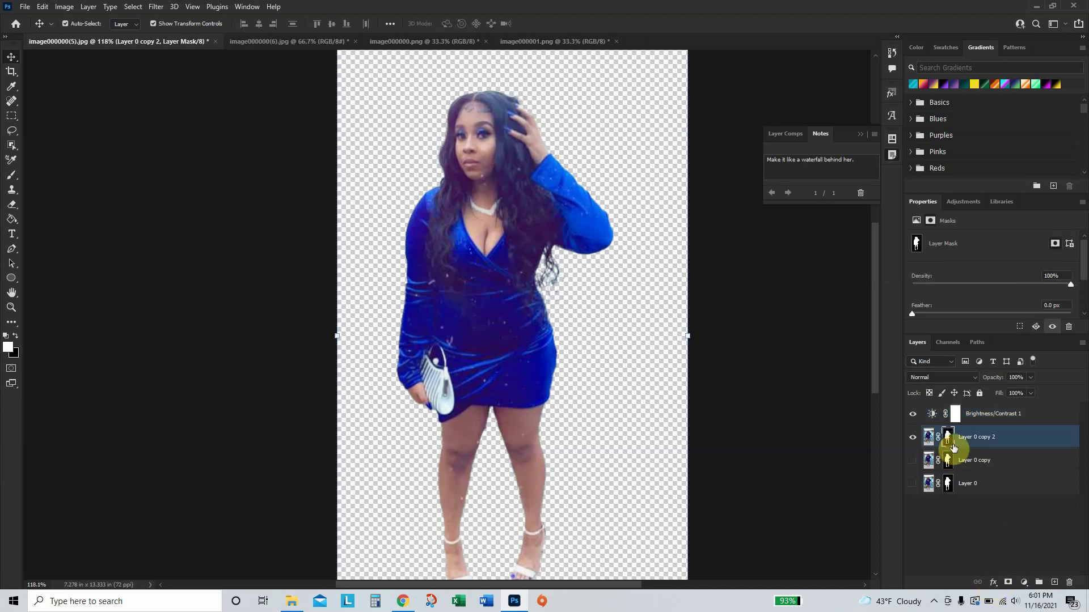
pyautogui.click(992, 583)
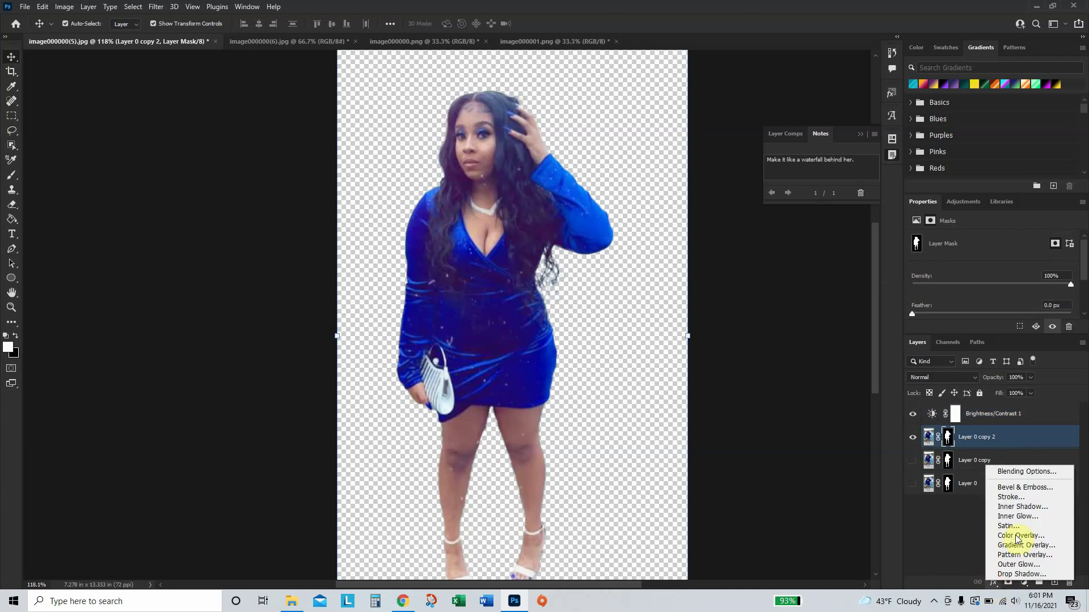
pyautogui.click(1018, 568)
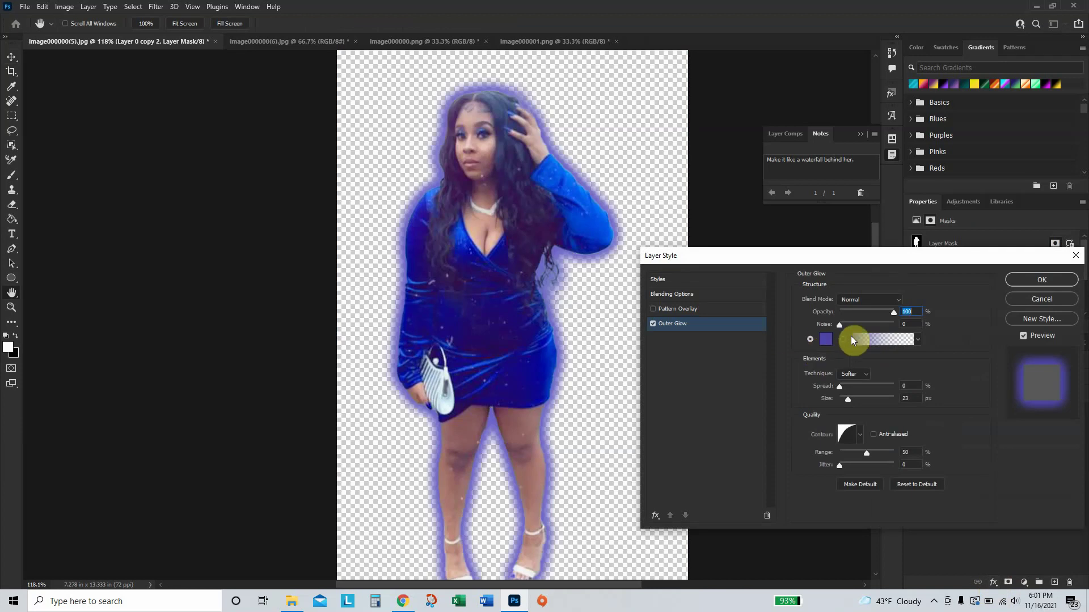
# Step: Set the outer glow colour to a darker olive yellow and apply the style
pyautogui.click(830, 343)
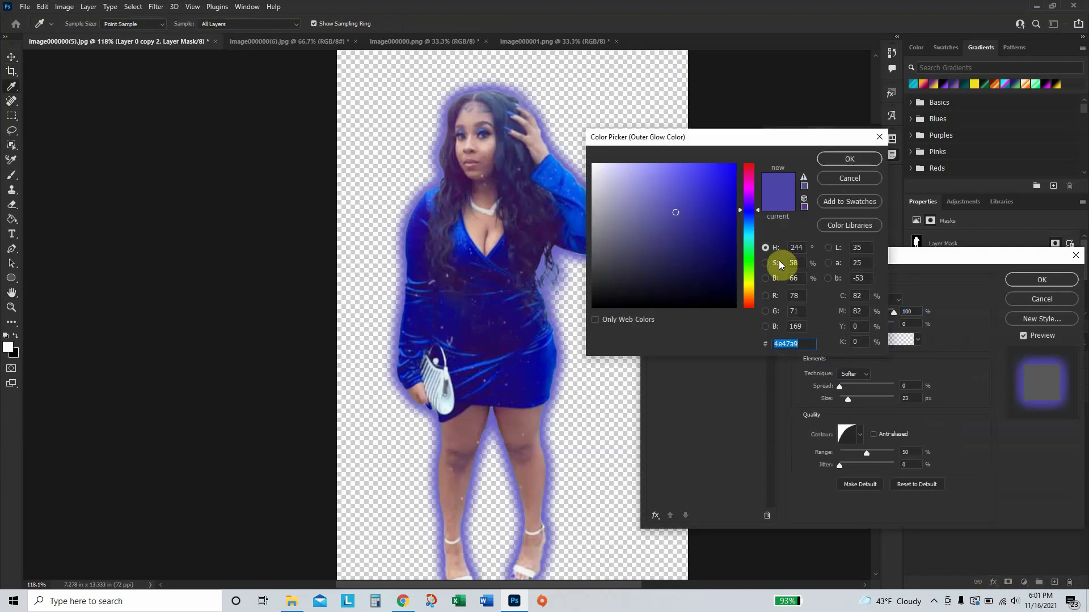
pyautogui.click(750, 250)
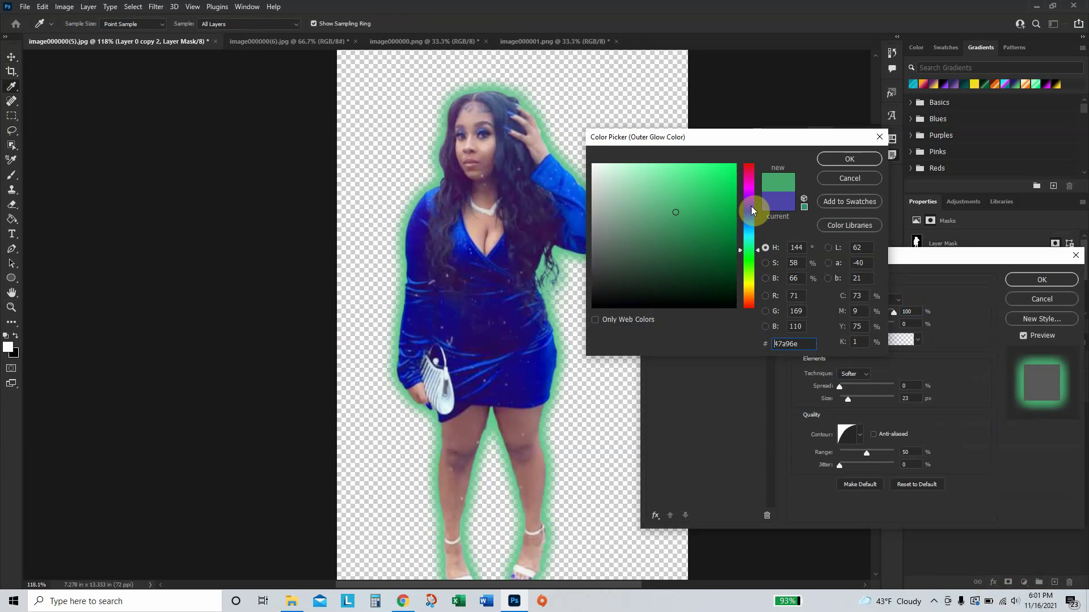
pyautogui.click(750, 278)
pyautogui.click(722, 270)
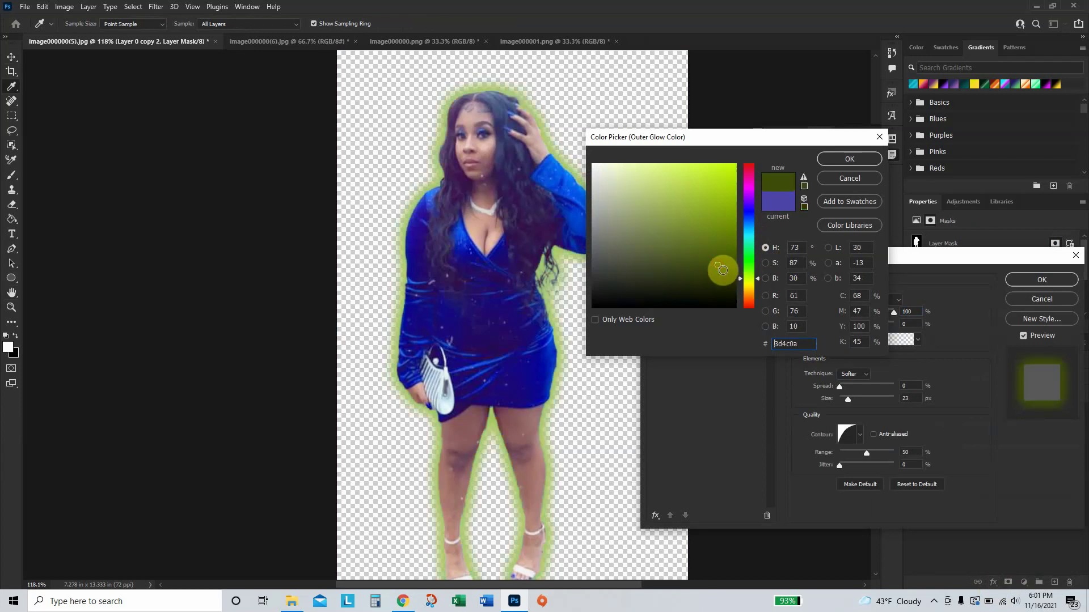
pyautogui.click(716, 205)
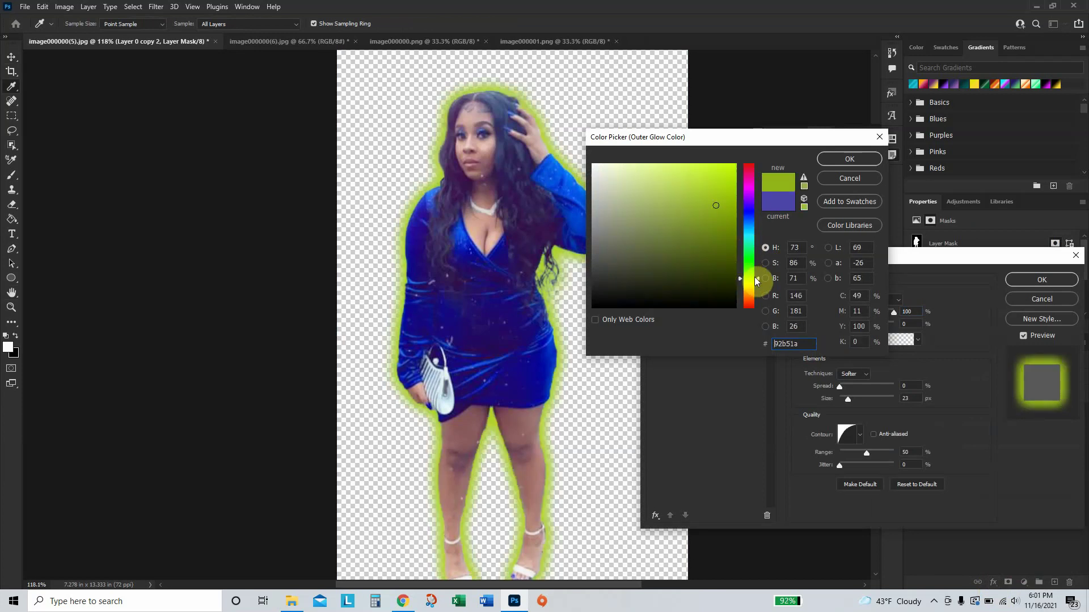
pyautogui.moveTo(757, 282); pyautogui.dragTo(759, 287)
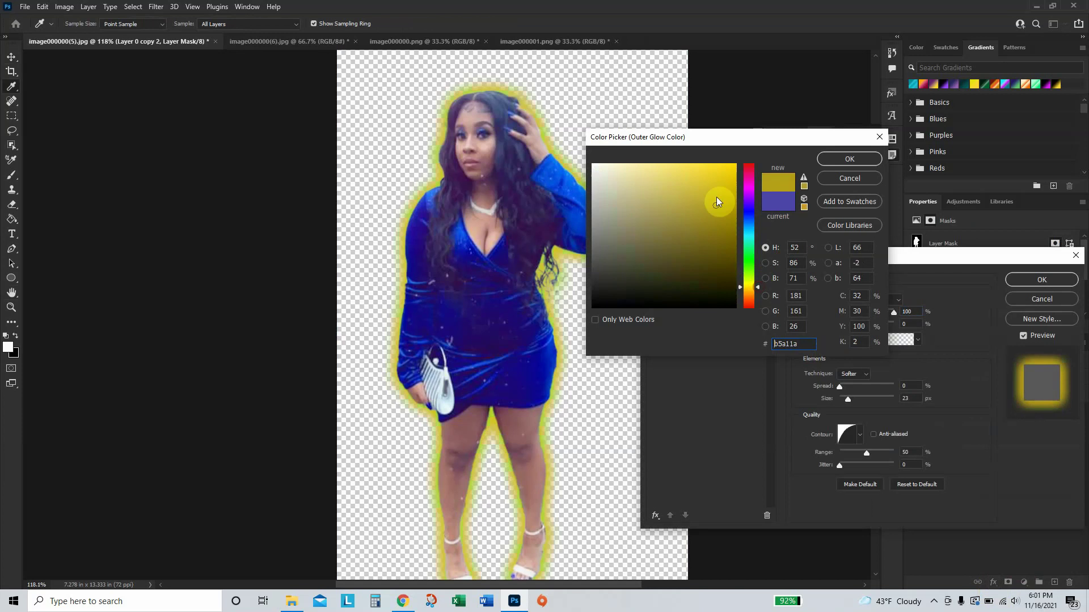
pyautogui.moveTo(717, 201)
pyautogui.mouseDown()
pyautogui.moveTo(713, 184)
pyautogui.moveTo(649, 190)
pyautogui.moveTo(685, 189)
pyautogui.mouseUp()
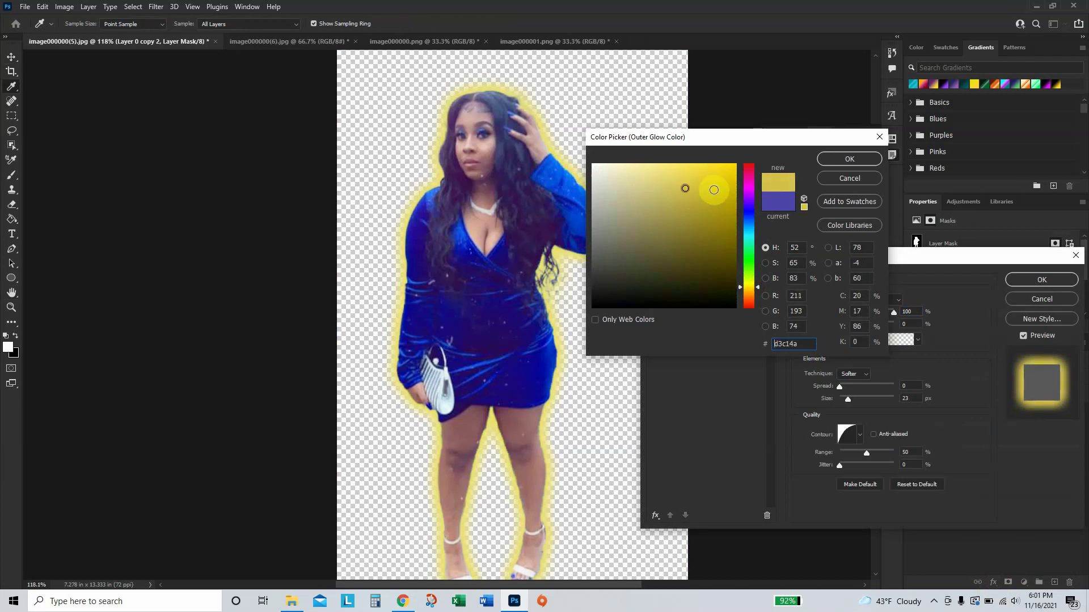
pyautogui.moveTo(709, 251)
pyautogui.mouseDown()
pyautogui.moveTo(697, 249)
pyautogui.moveTo(703, 222)
pyautogui.mouseUp()
pyautogui.click(845, 161)
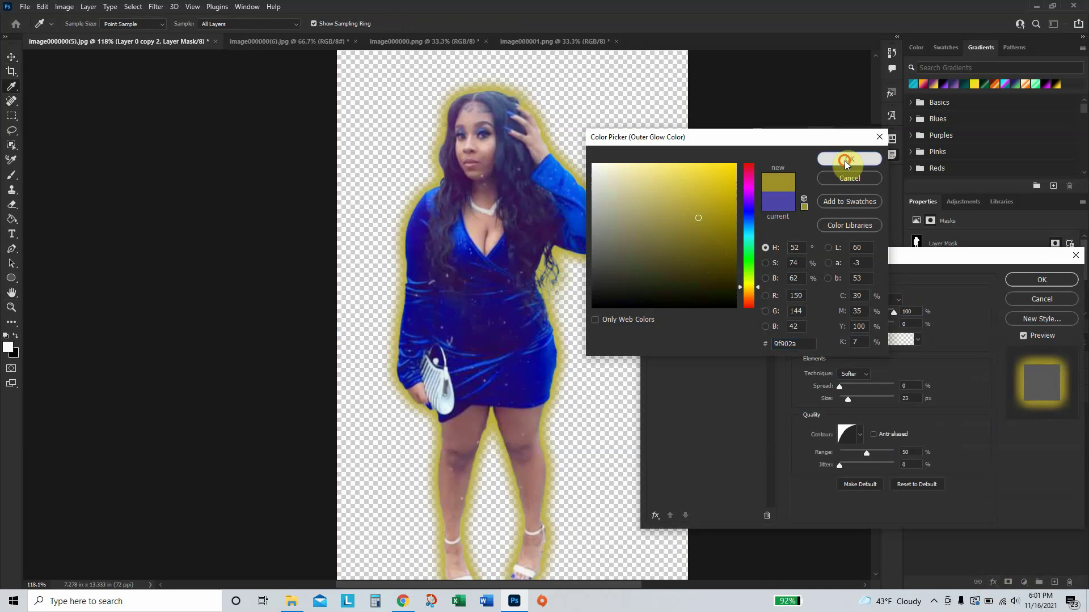
pyautogui.click(1047, 281)
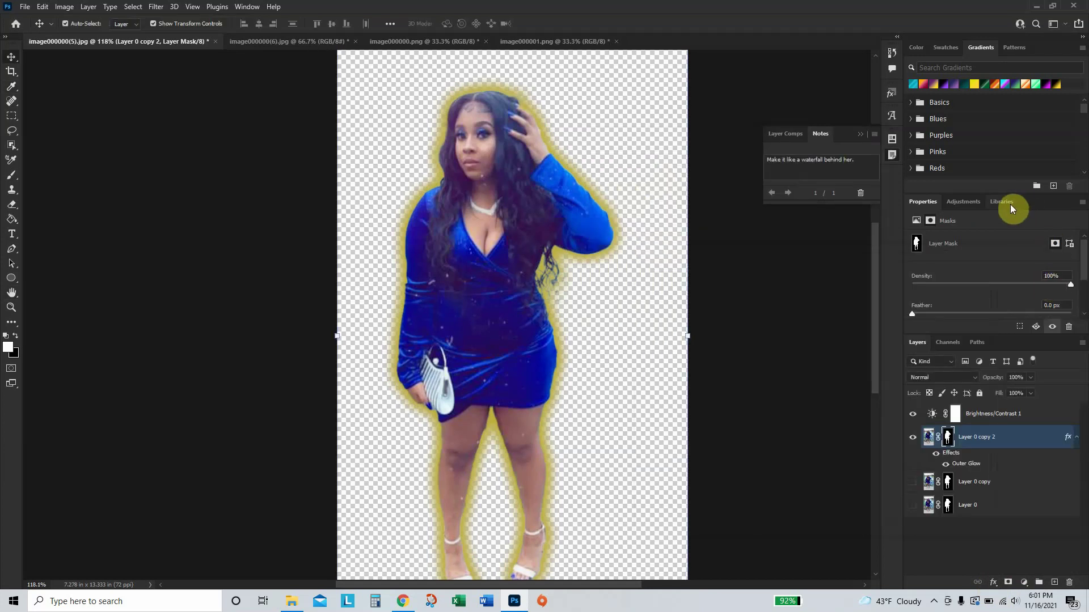
# Step: Select and show Layer 0 copy, and hide the glowing Layer 0 copy 2
pyautogui.click(949, 488)
pyautogui.click(913, 482)
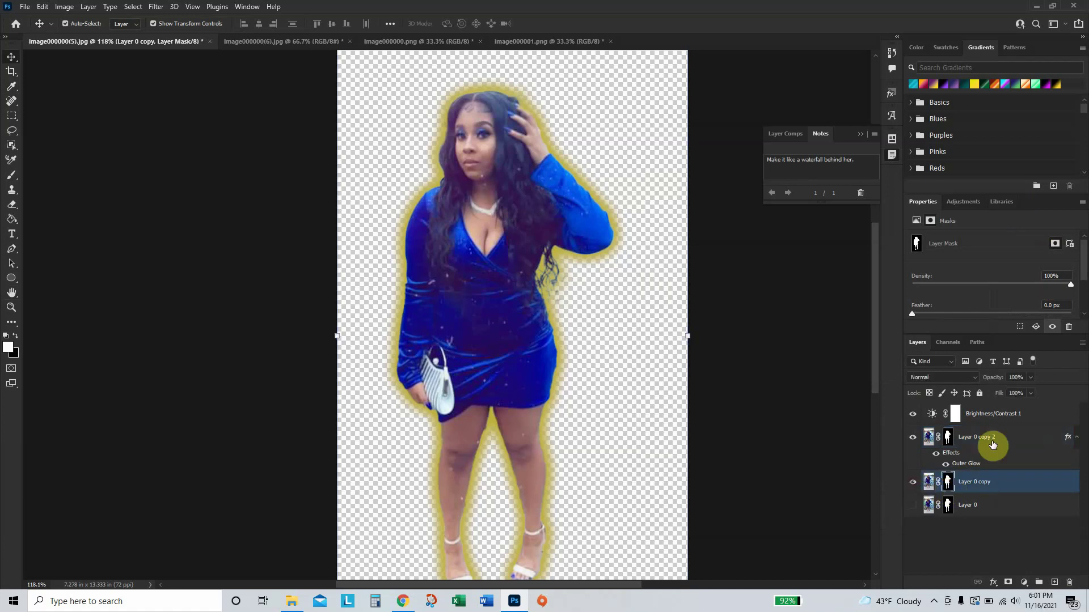
pyautogui.click(913, 437)
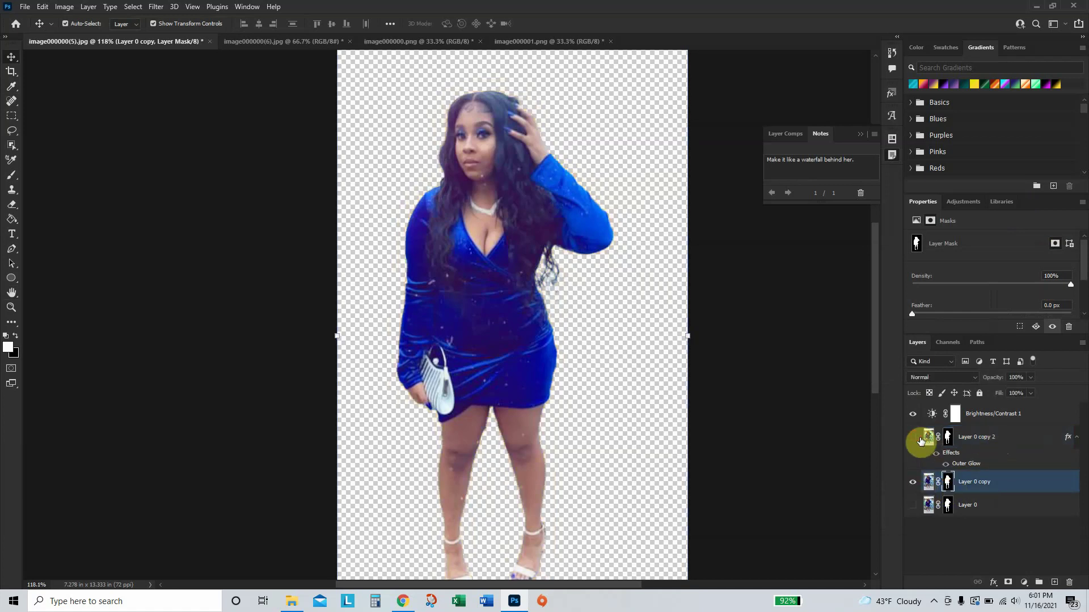
# Step: Scroll the Libraries panel down to the Style 211 styles
pyautogui.click(1002, 202)
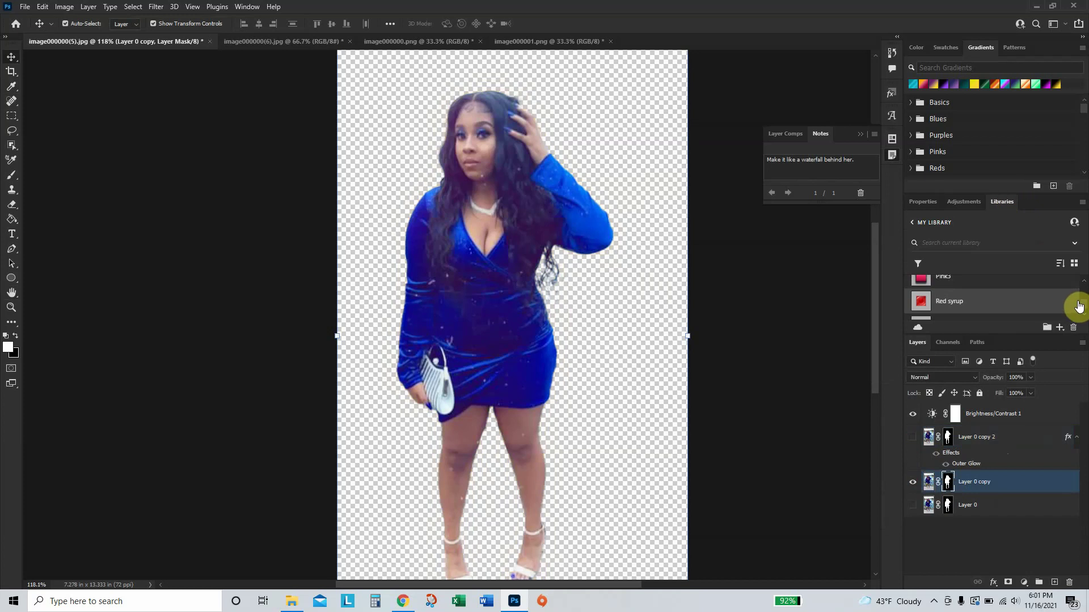
pyautogui.scroll(-5, 1080, 306)
pyautogui.scroll(-2, 1084, 307)
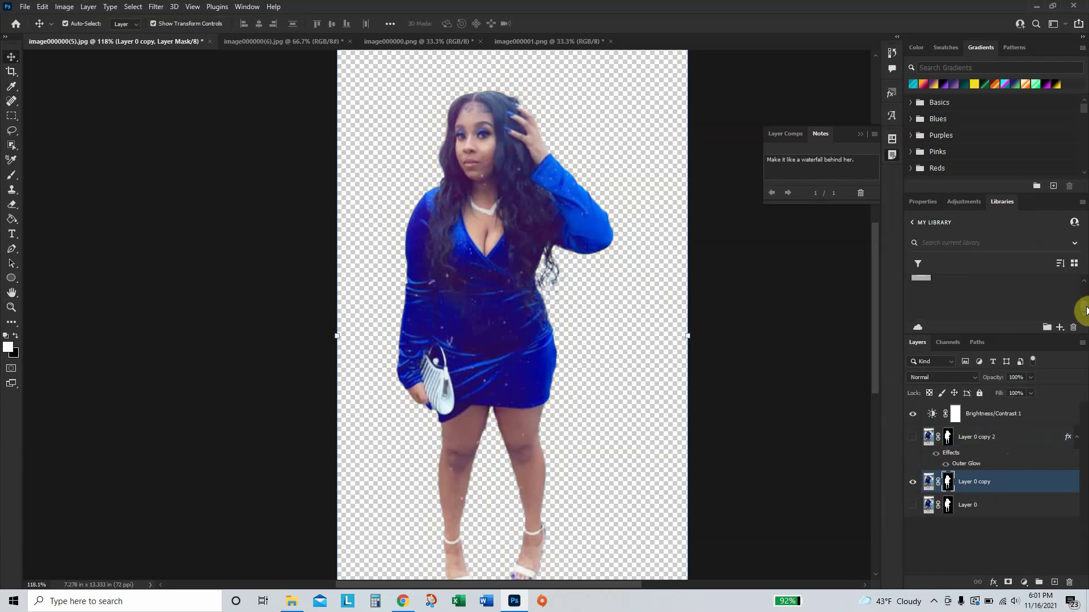
pyautogui.scroll(-1, 1084, 306)
pyautogui.scroll(-1, 1084, 306)
pyautogui.scroll(-1, 1085, 306)
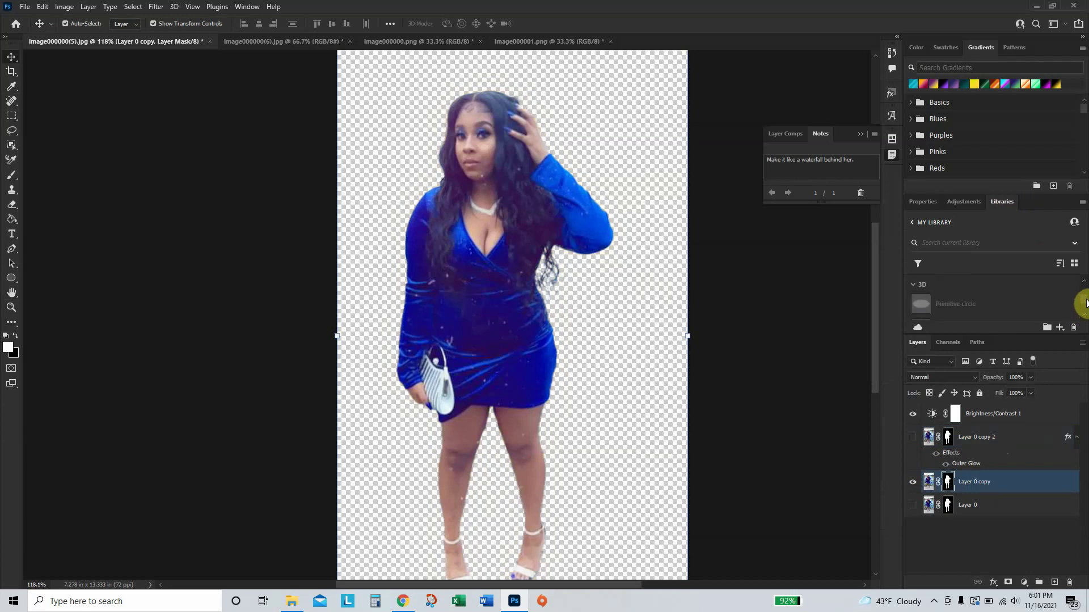
pyautogui.scroll(-1, 1085, 306)
pyautogui.scroll(-1, 1084, 305)
pyautogui.scroll(-1, 1085, 303)
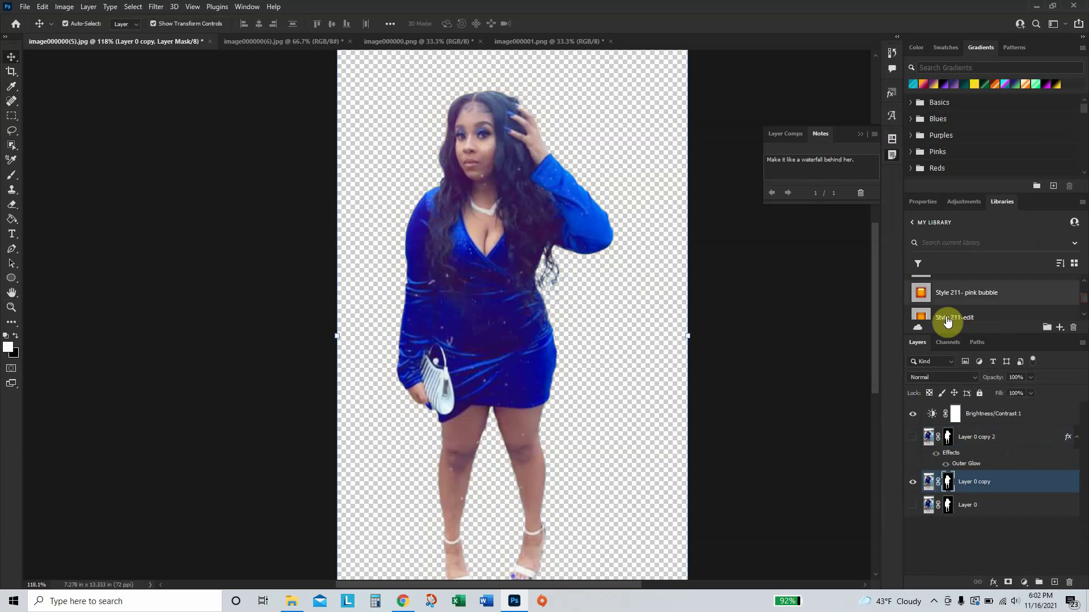
# Step: Apply the Style 211-edit library style to Layer 0 copy
pyautogui.click(924, 316)
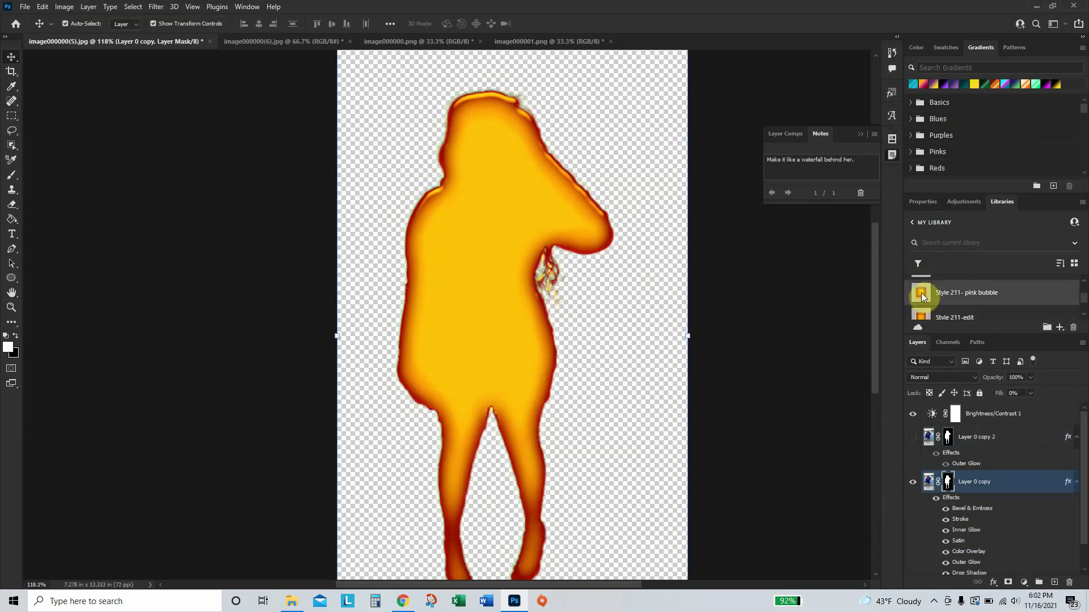
pyautogui.click(921, 293)
pyautogui.click(925, 314)
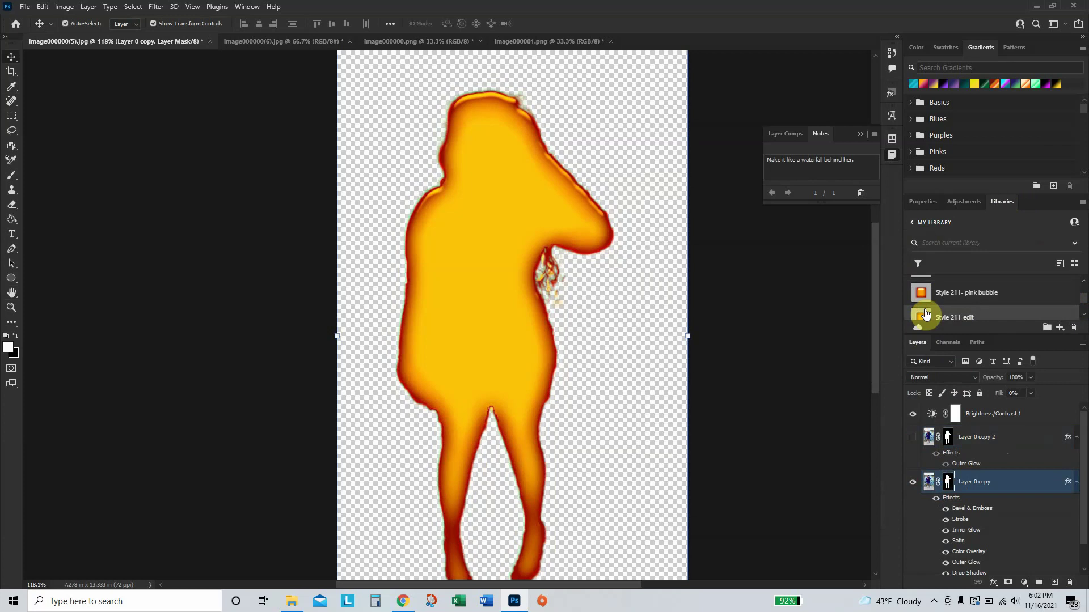
# Step: Show Layer 0 copy 2 again with its outer glow hidden, and select it
pyautogui.click(914, 439)
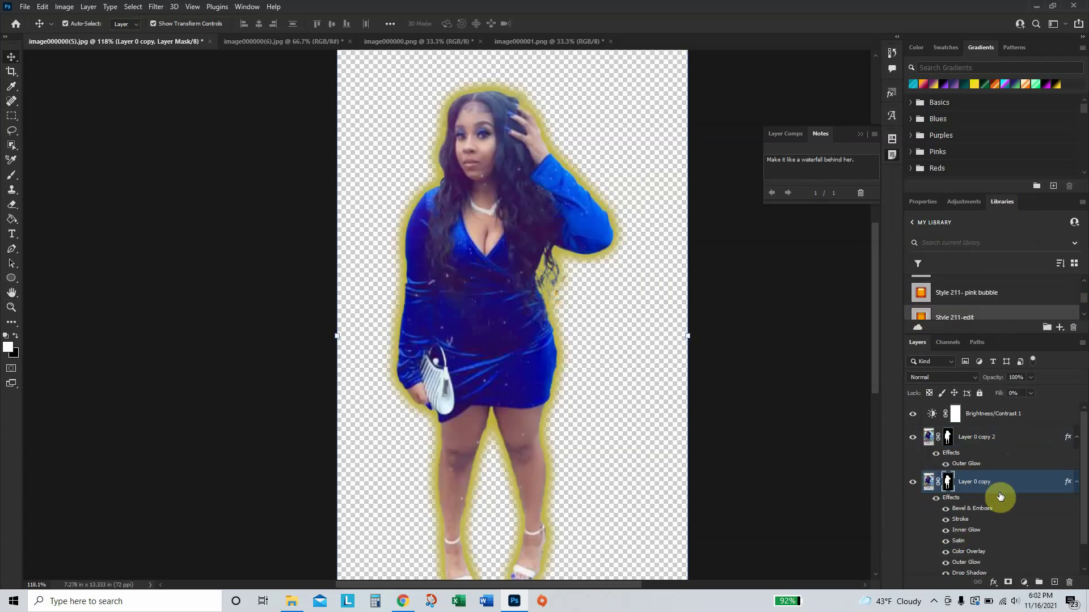
pyautogui.click(937, 499)
pyautogui.click(936, 453)
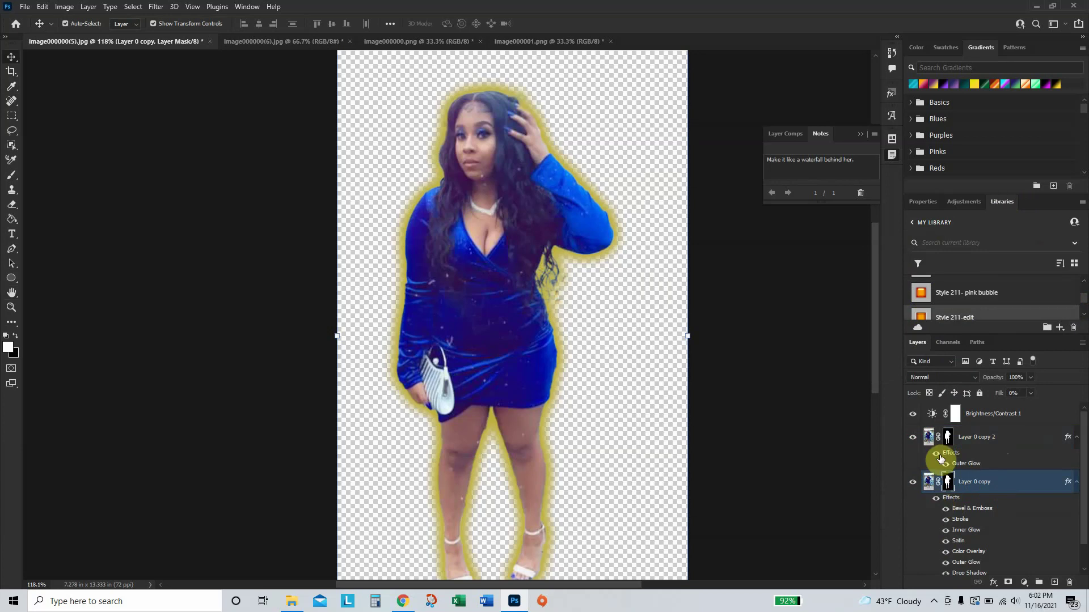
pyautogui.click(502, 338)
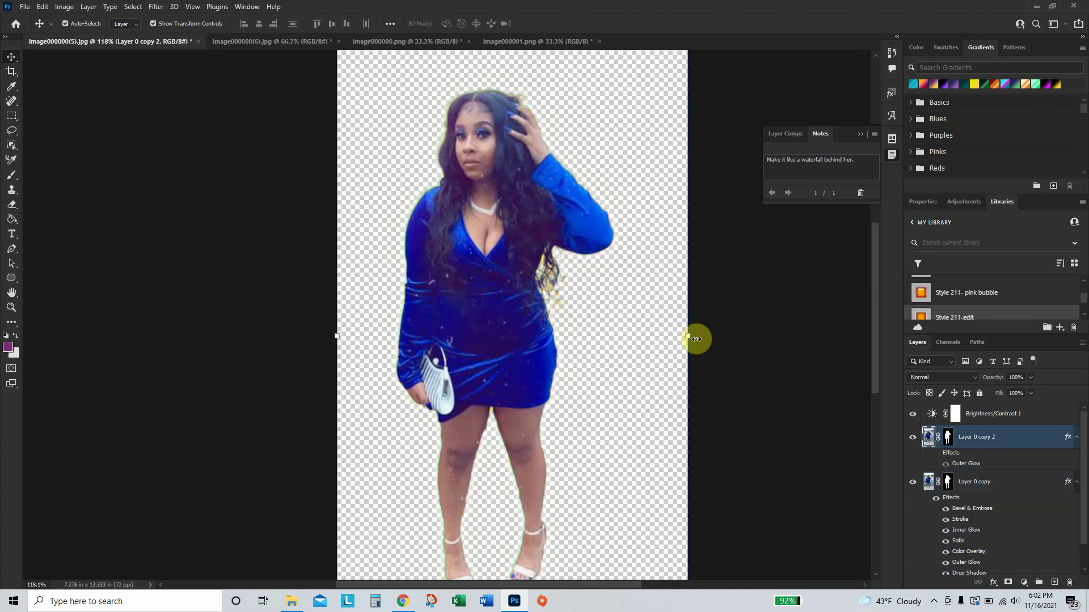
# Step: Scale Layer 0 copy 2 to about 95% width and 98% height, then minimize Photoshop
pyautogui.moveTo(687, 336); pyautogui.dragTo(686, 340)
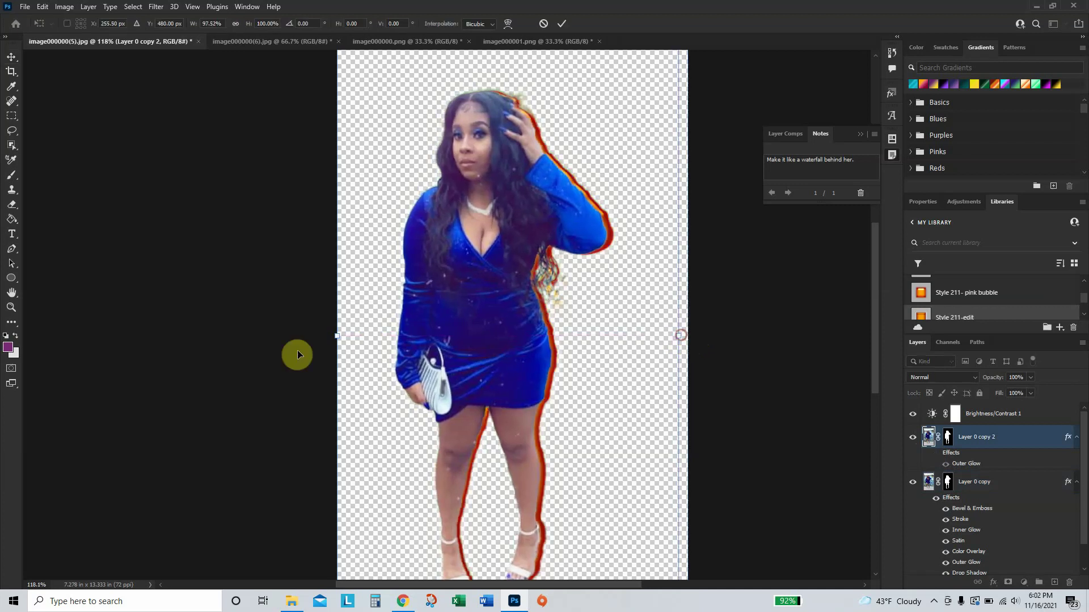
pyautogui.moveTo(337, 339)
pyautogui.mouseDown()
pyautogui.moveTo(357, 343)
pyautogui.moveTo(348, 341)
pyautogui.mouseUp()
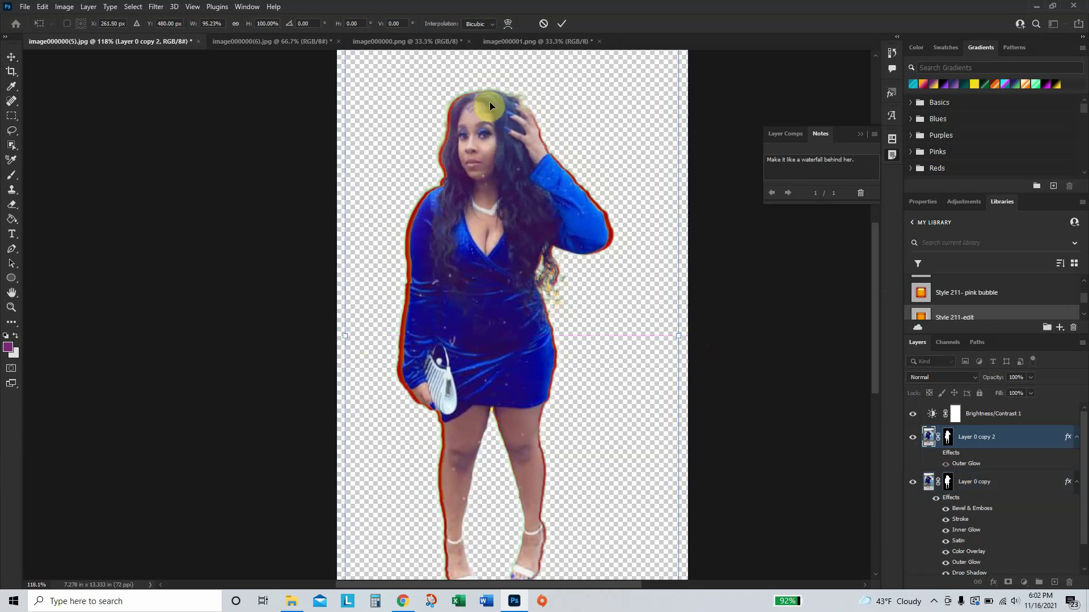
pyautogui.scroll(3, 564, 134)
pyautogui.scroll(-4, 573, 121)
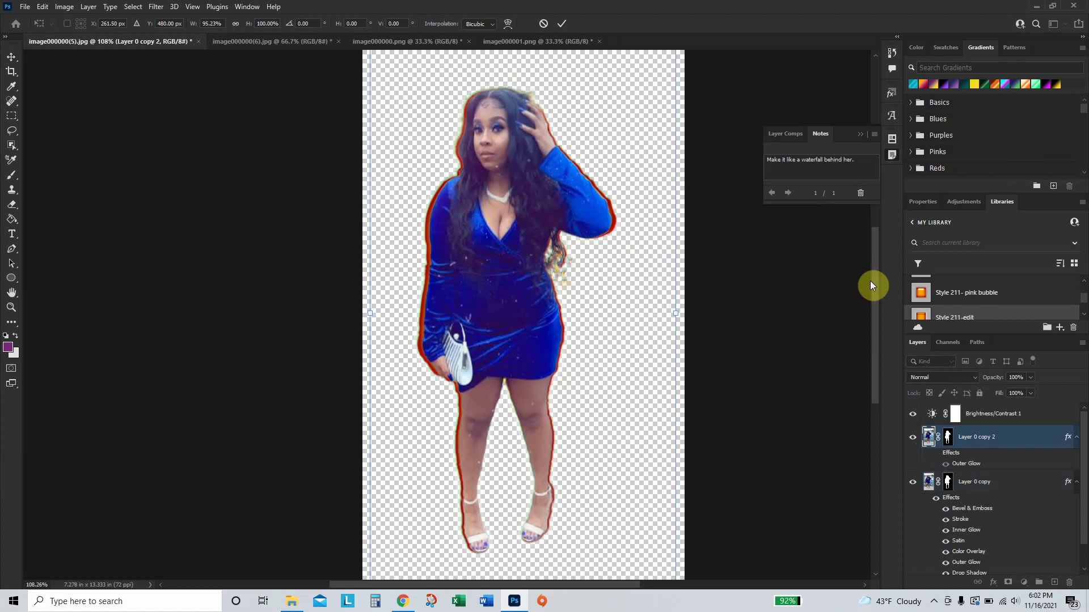
pyautogui.moveTo(874, 280); pyautogui.dragTo(876, 261)
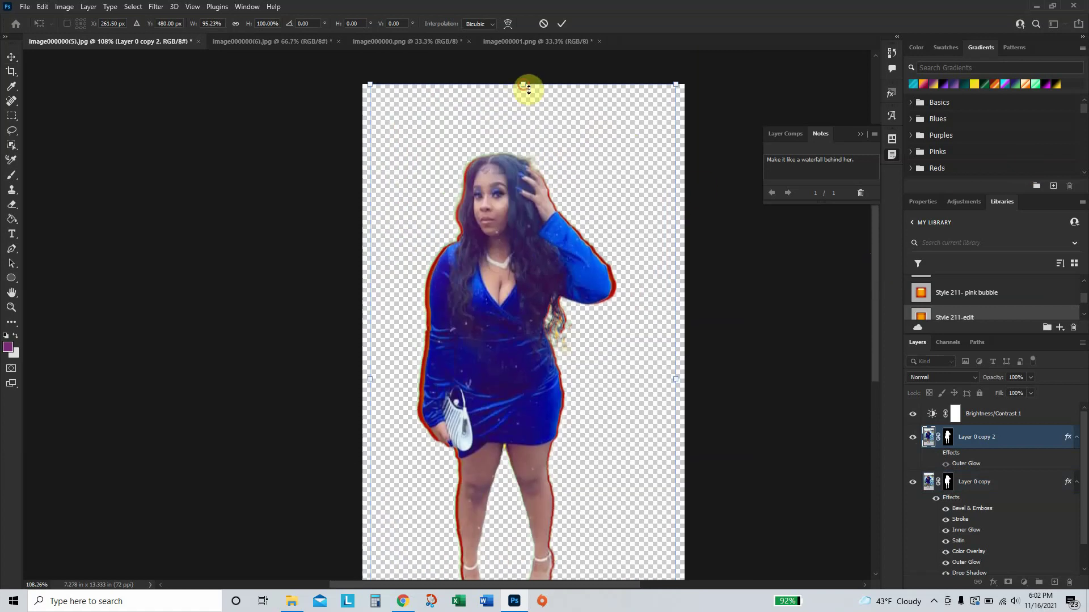
pyautogui.moveTo(529, 89); pyautogui.dragTo(527, 96)
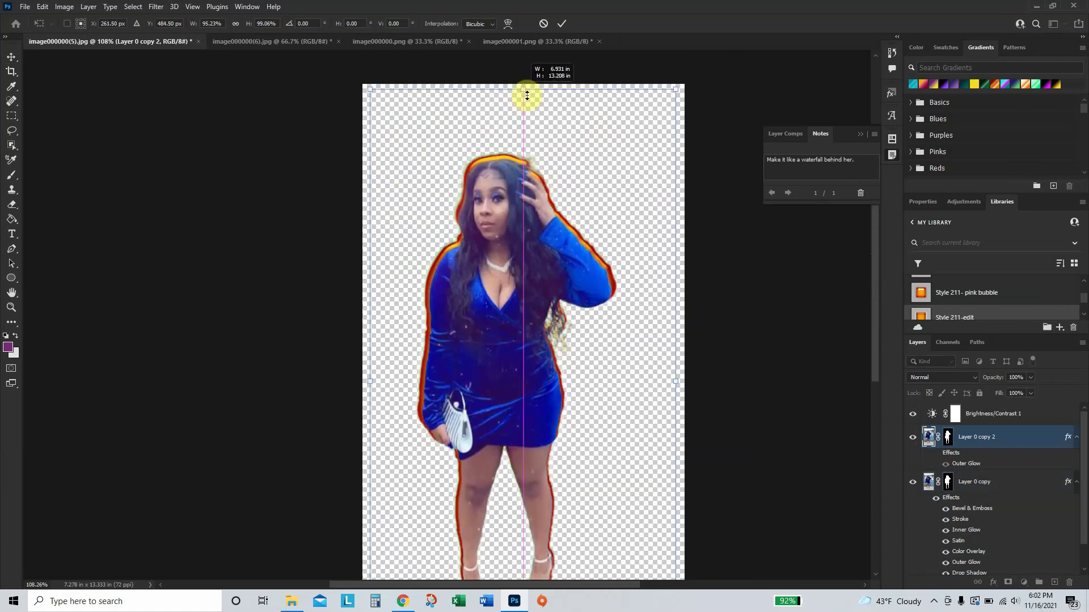
pyautogui.moveTo(871, 352); pyautogui.dragTo(872, 366)
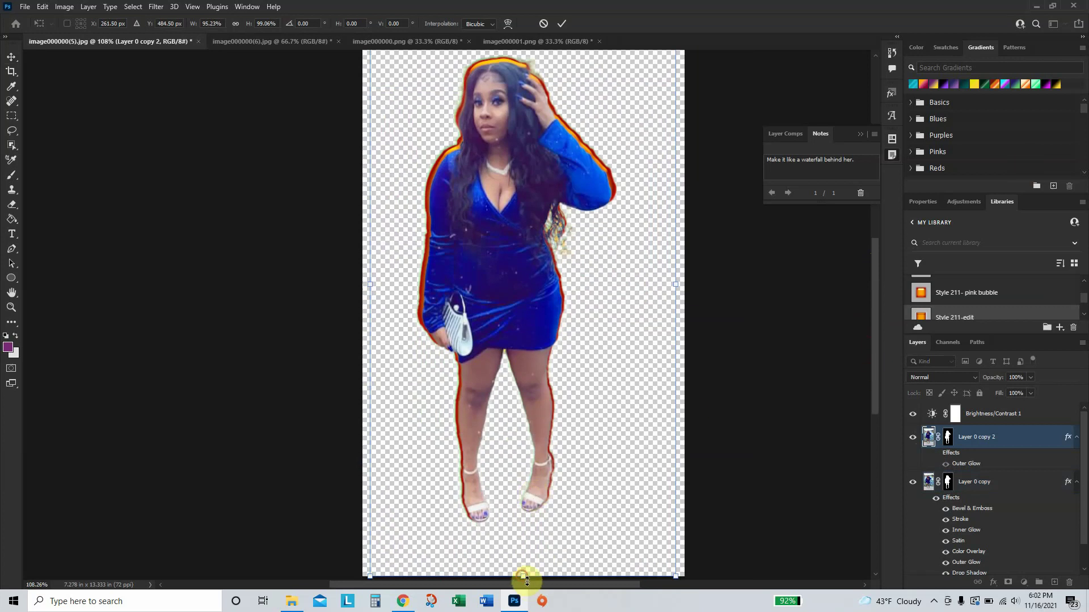
pyautogui.moveTo(526, 581); pyautogui.dragTo(527, 576)
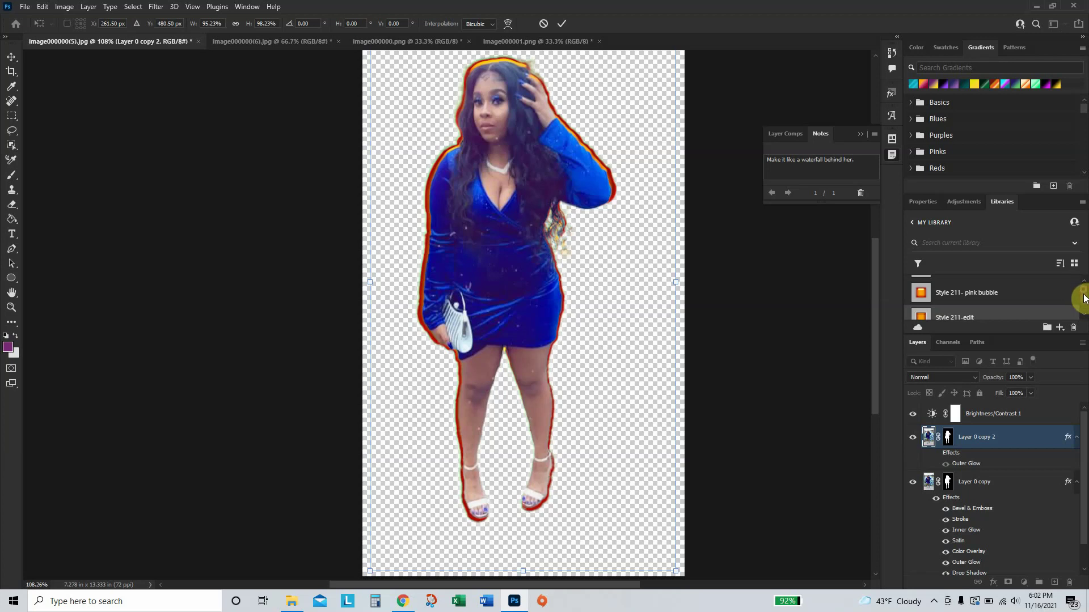
pyautogui.scroll(-2, 850, 385)
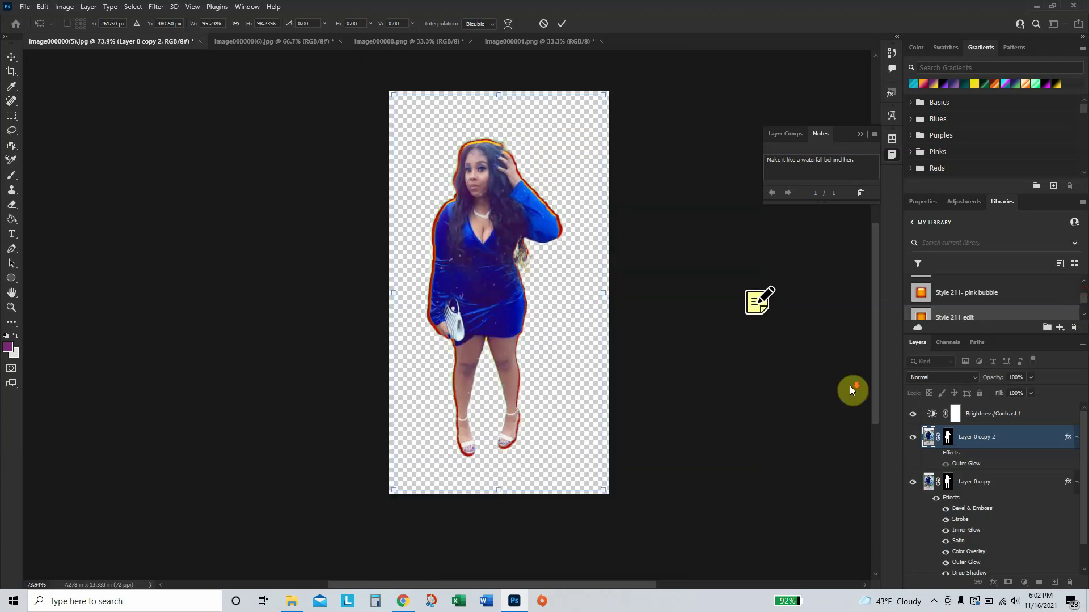
pyautogui.scroll(2, 841, 390)
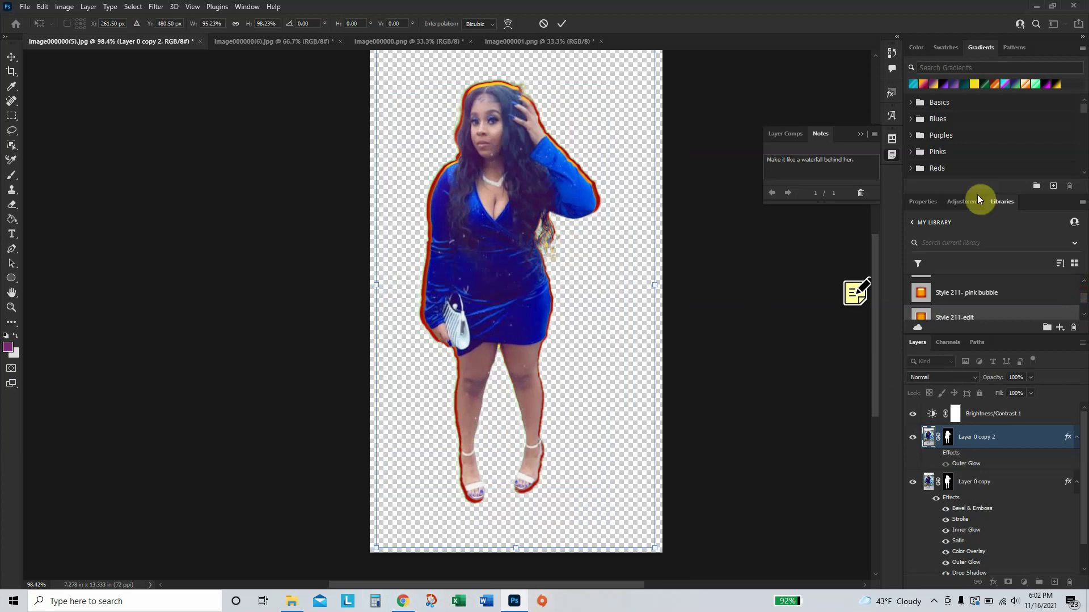
pyautogui.click(1036, 7)
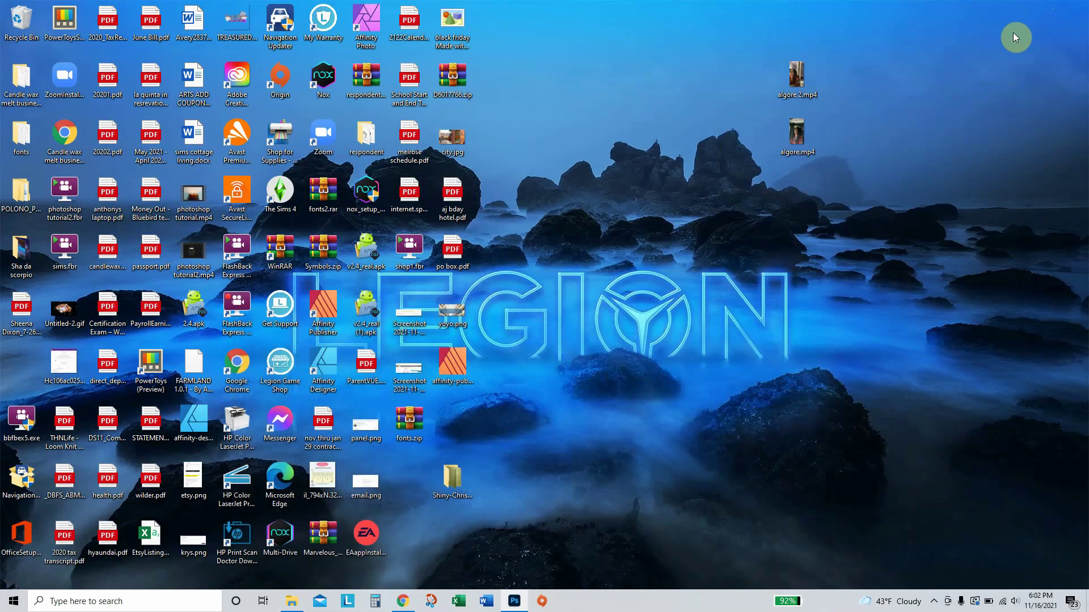
# Step: Launch FlashBack Express 5 from its desktop shortcut and stop the recording
pyautogui.doubleClick(230, 324)
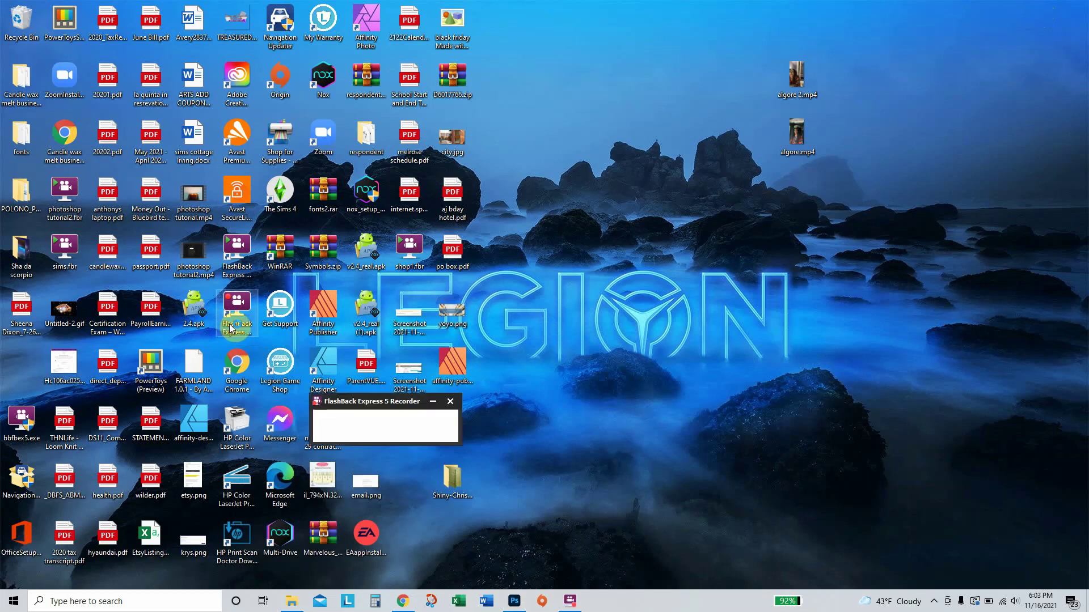
pyautogui.click(386, 428)
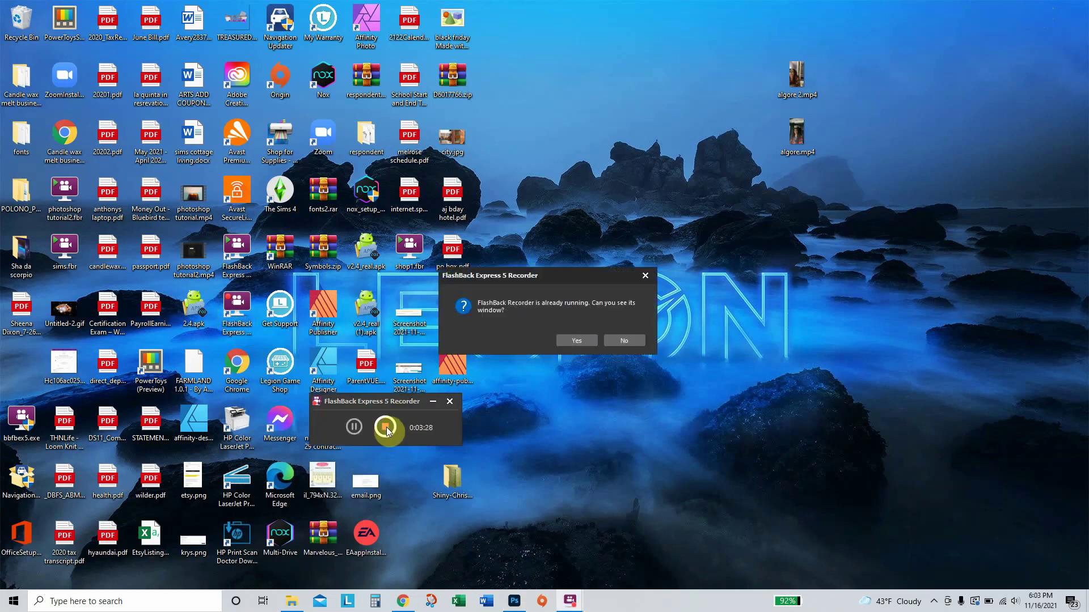